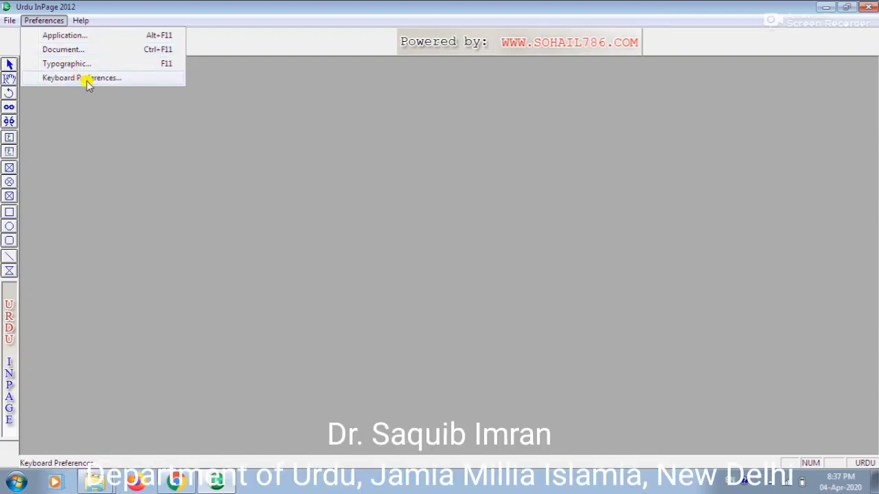
# Open the keyboard preferences and look through all the available keyboard layouts.
pyautogui.click(41, 21)
pyautogui.click(40, 21)
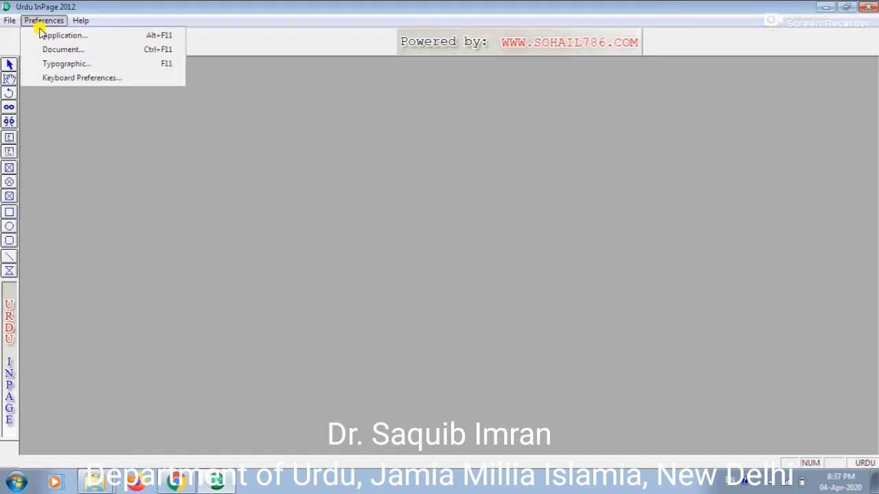
pyautogui.click(60, 79)
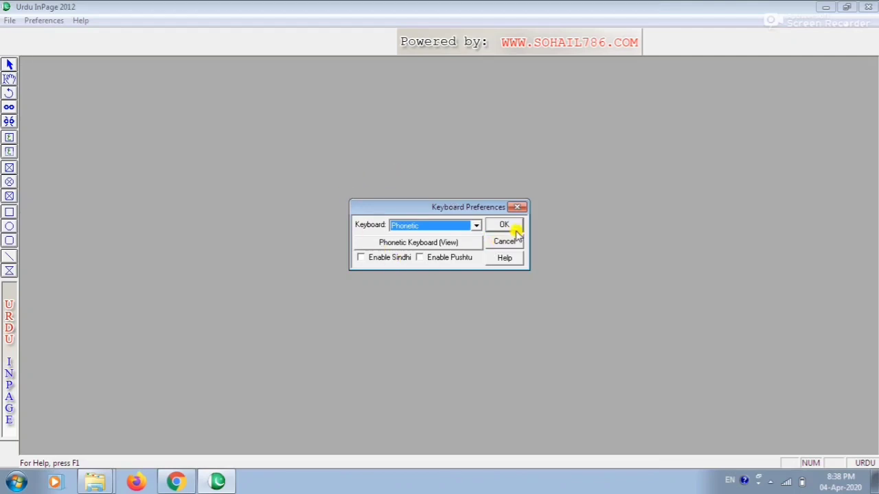
pyautogui.click(476, 226)
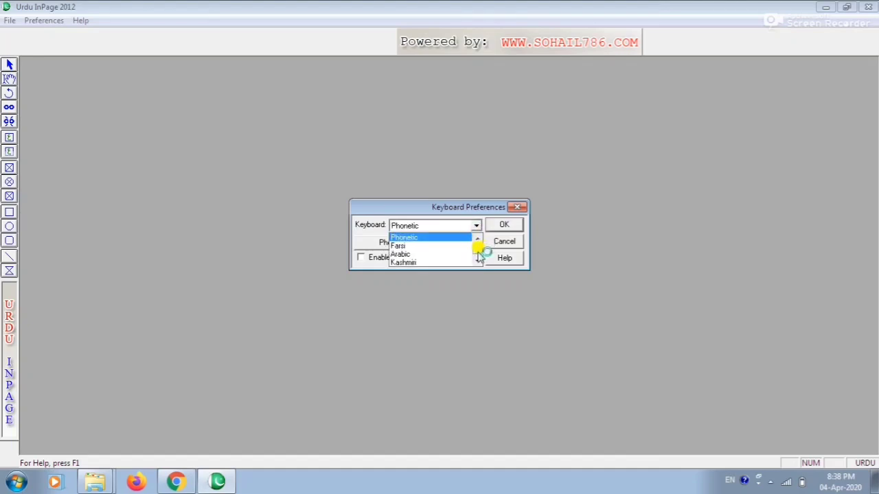
pyautogui.click(477, 238)
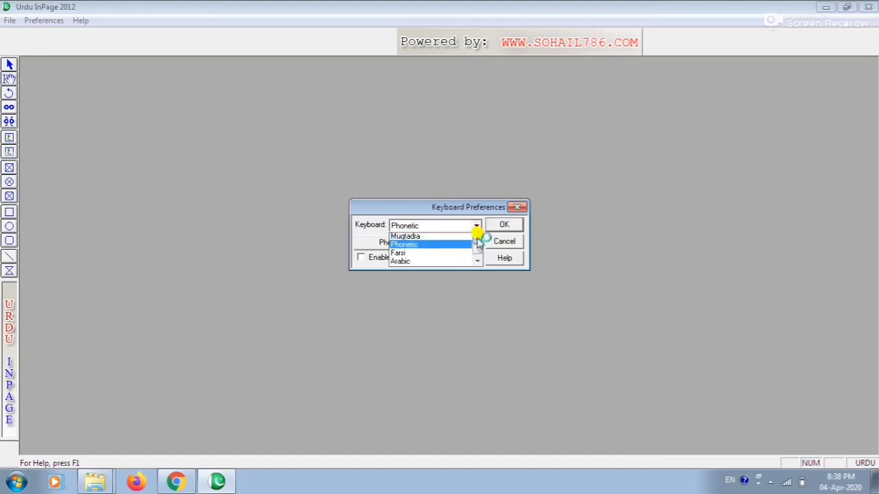
pyautogui.click(477, 238)
pyautogui.click(477, 238)
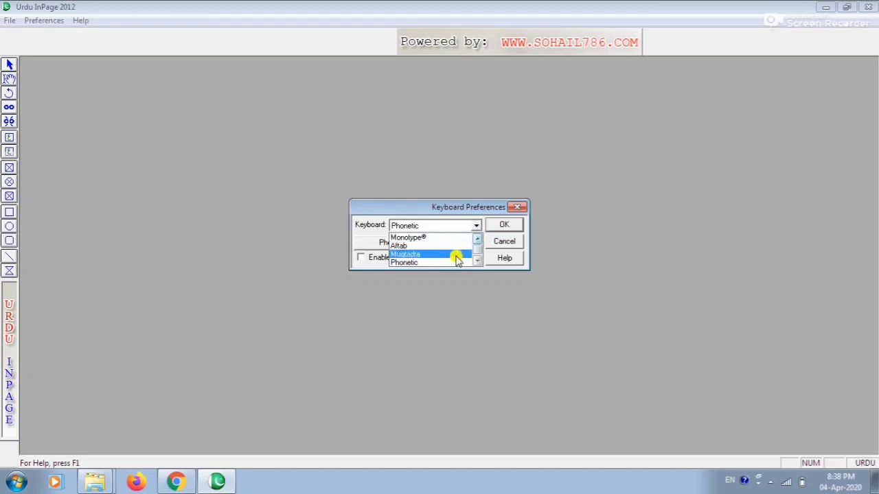
pyautogui.click(477, 262)
pyautogui.click(477, 262)
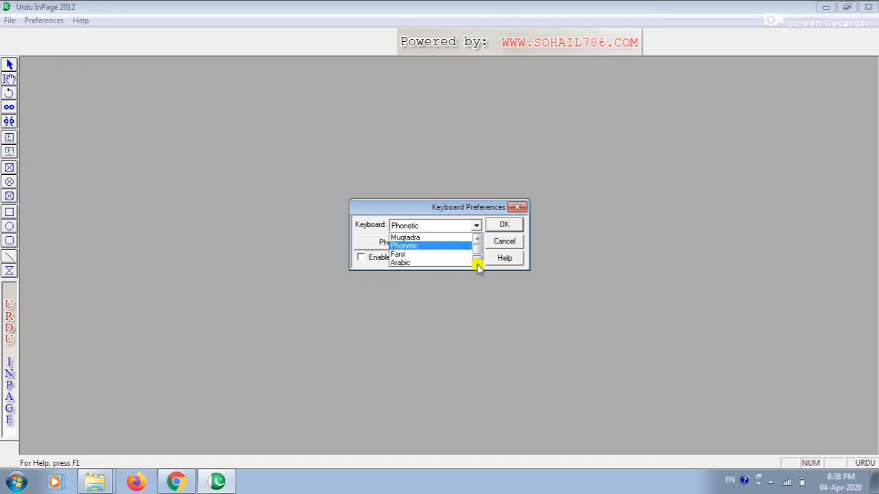
pyautogui.click(477, 263)
pyautogui.click(477, 262)
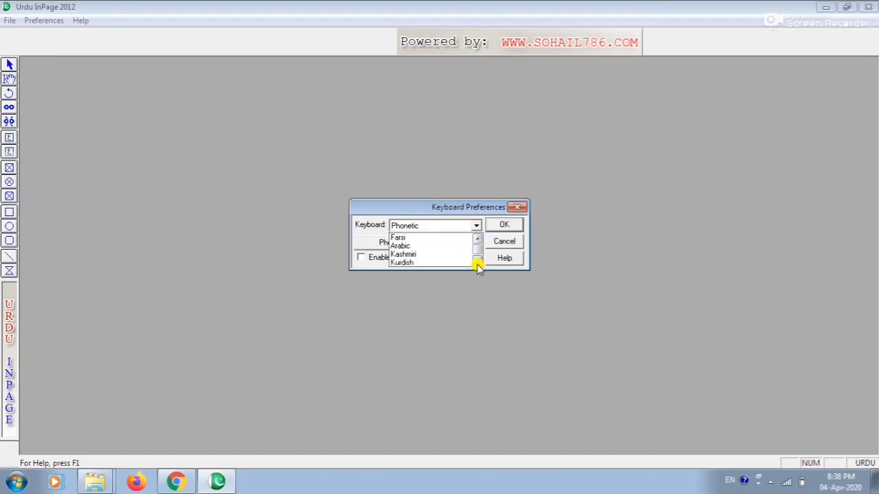
pyautogui.click(477, 262)
pyautogui.click(477, 262)
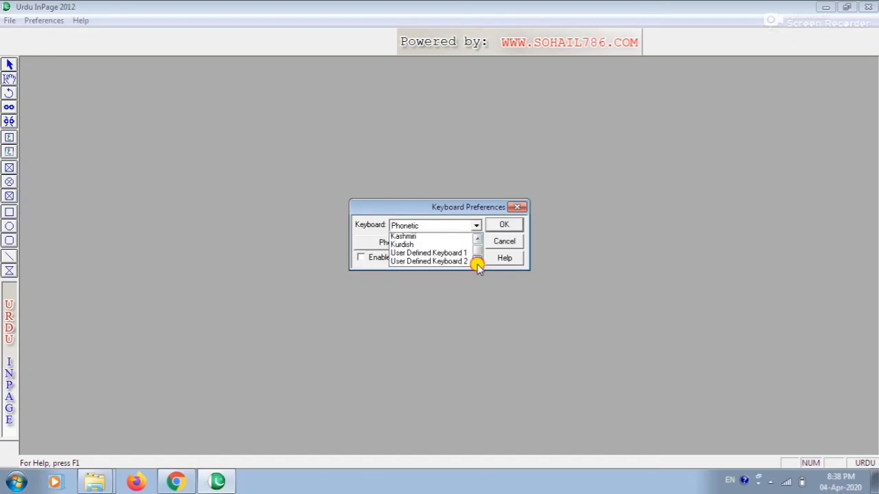
pyautogui.click(478, 262)
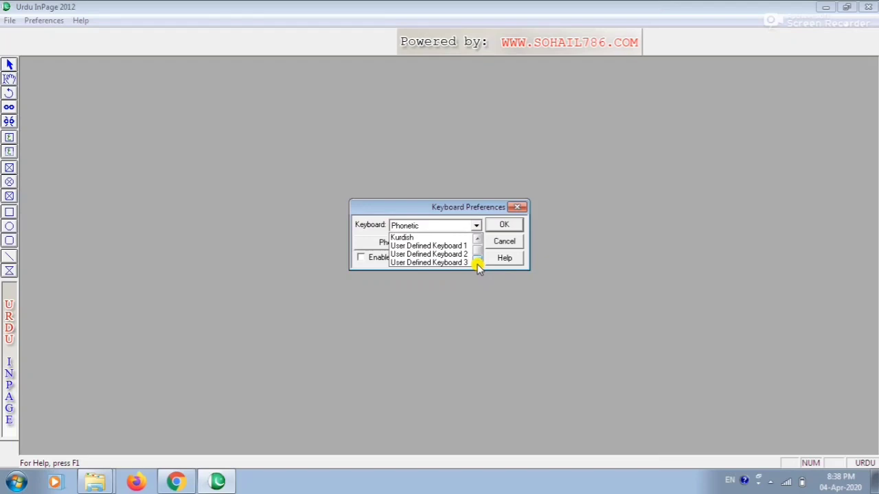
pyautogui.click(477, 262)
pyautogui.click(477, 263)
pyautogui.click(477, 262)
pyautogui.click(477, 262)
pyautogui.click(477, 262)
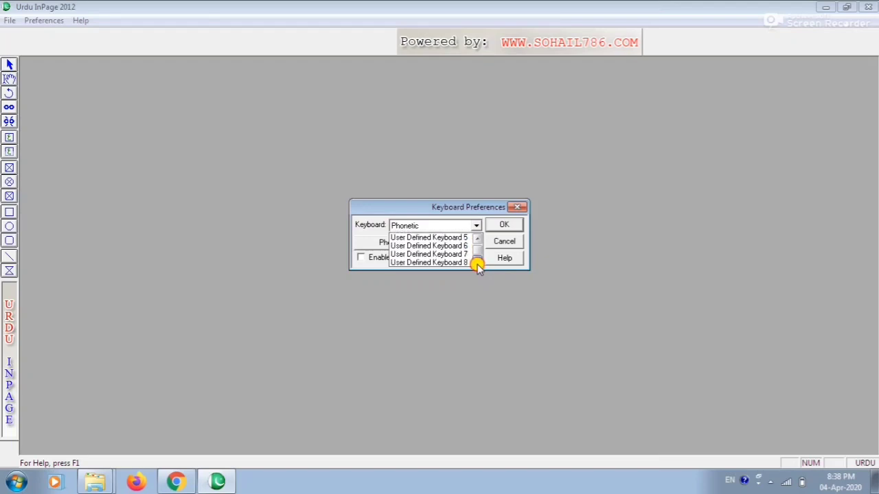
# Choose the Phonetic keyboard and examine its key map before accepting the keyboard preferences.
pyautogui.moveTo(476, 254); pyautogui.dragTo(475, 252)
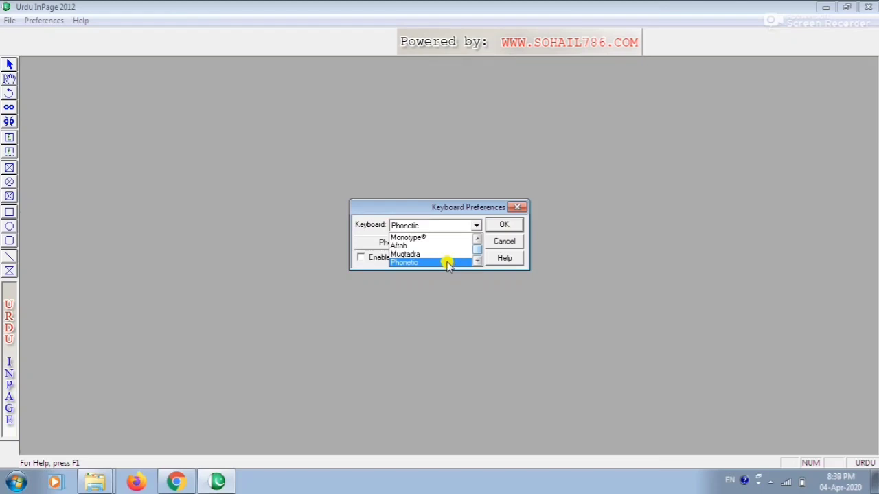
pyautogui.click(447, 263)
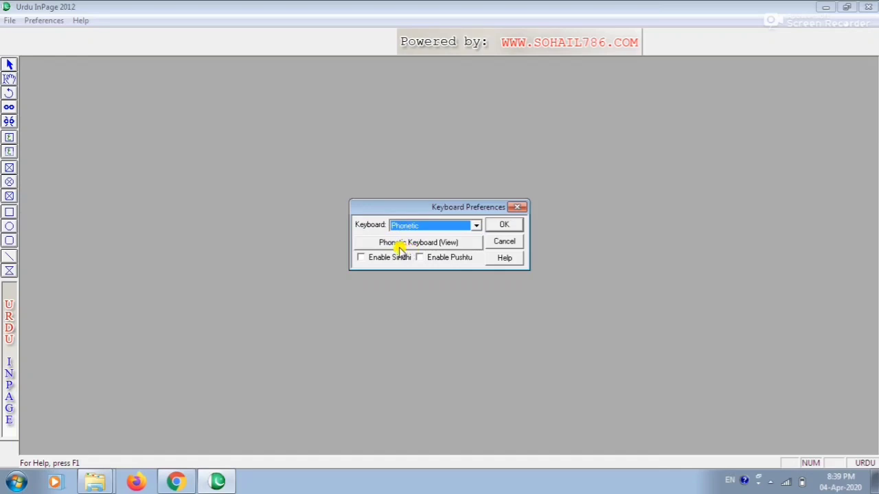
pyautogui.click(465, 246)
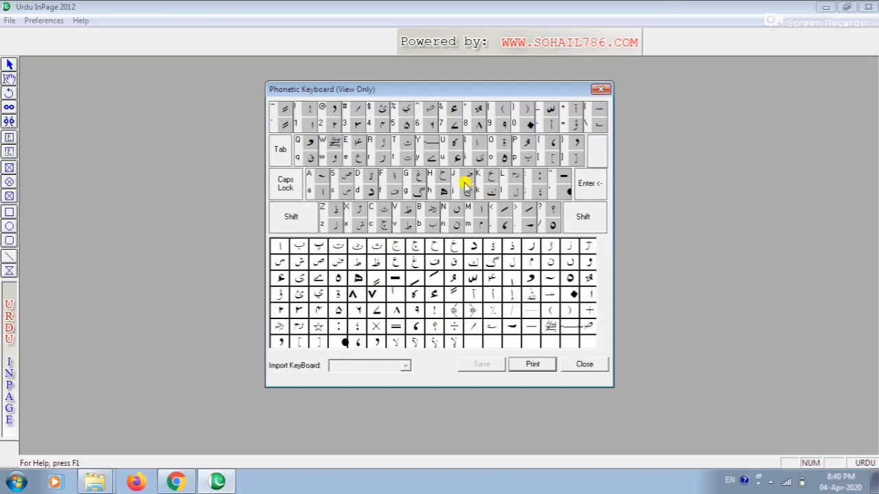
pyautogui.click(600, 88)
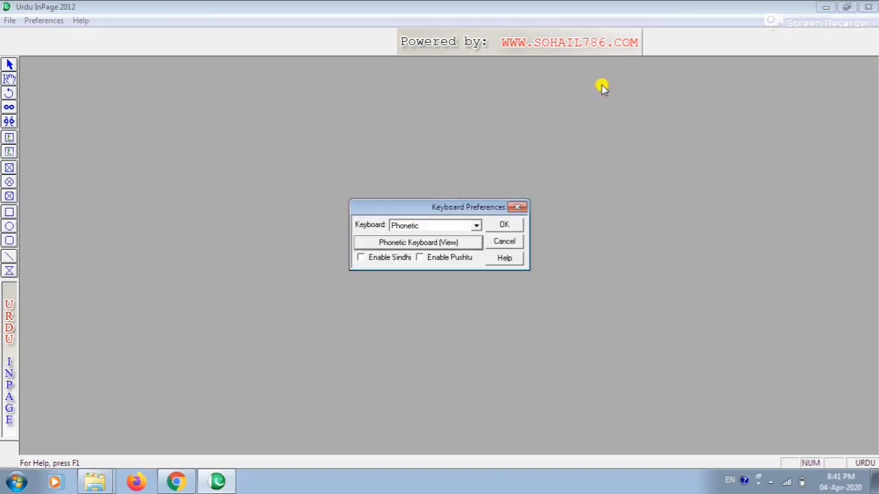
pyautogui.click(434, 244)
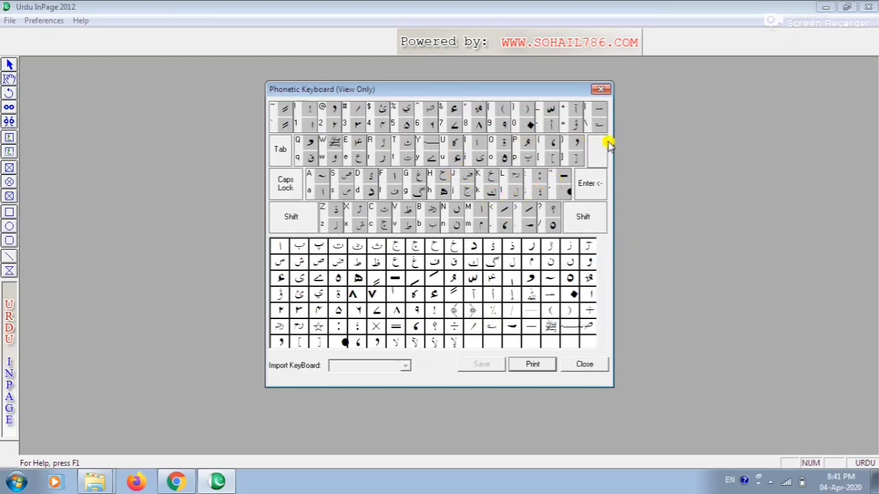
pyautogui.click(598, 364)
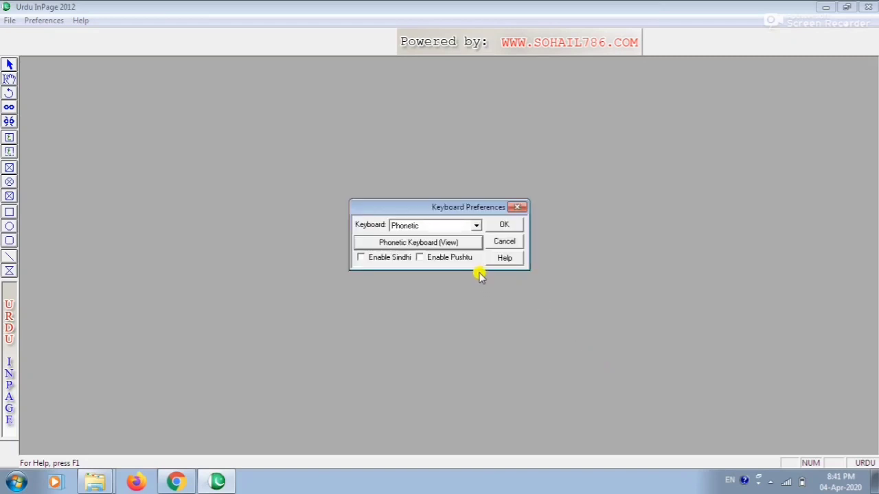
pyautogui.moveTo(374, 207); pyautogui.dragTo(310, 183)
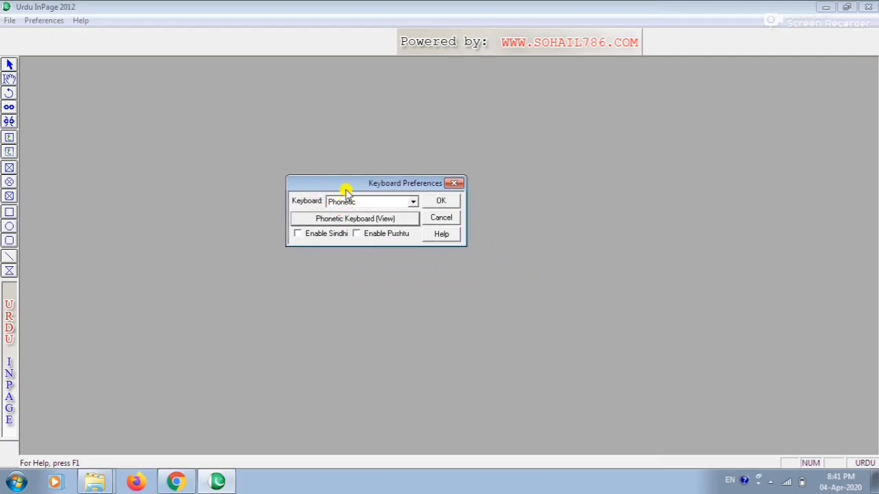
pyautogui.moveTo(355, 189); pyautogui.dragTo(388, 220)
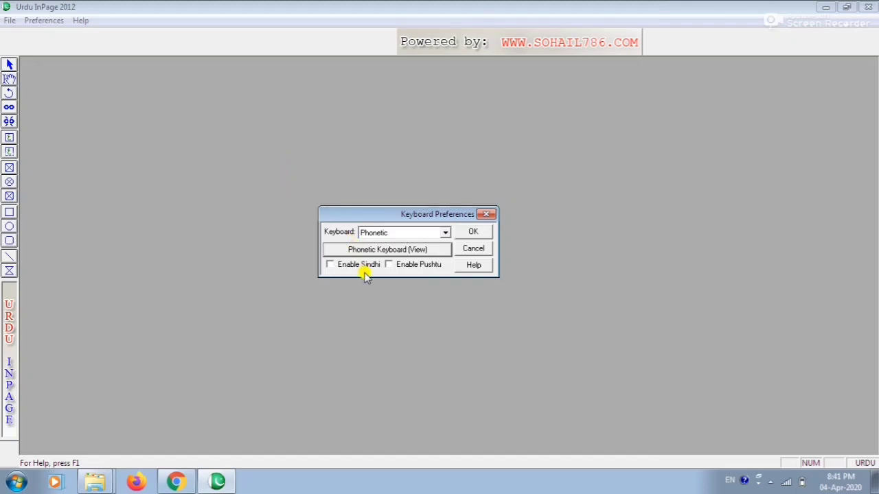
pyautogui.click(473, 231)
pyautogui.click(11, 21)
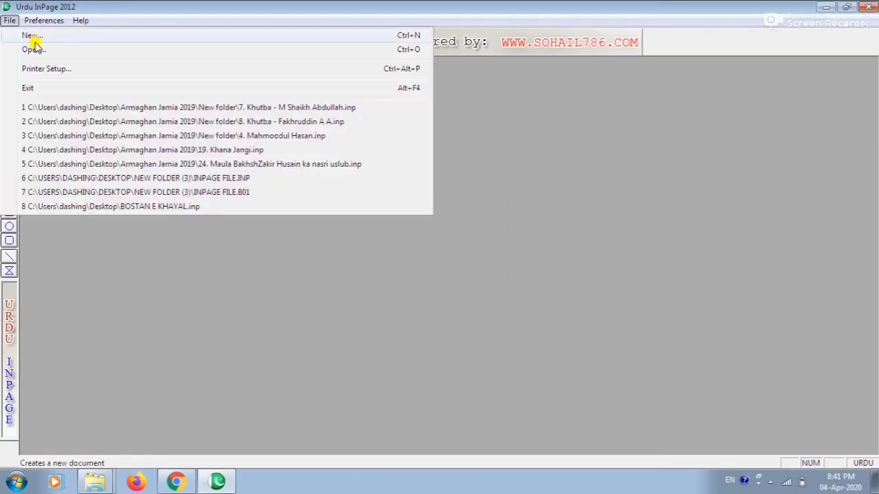
pyautogui.click(34, 36)
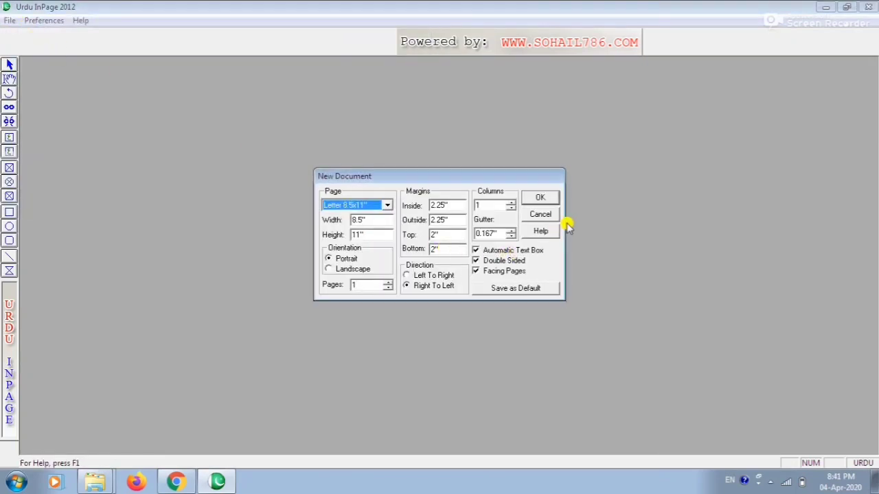
pyautogui.click(539, 214)
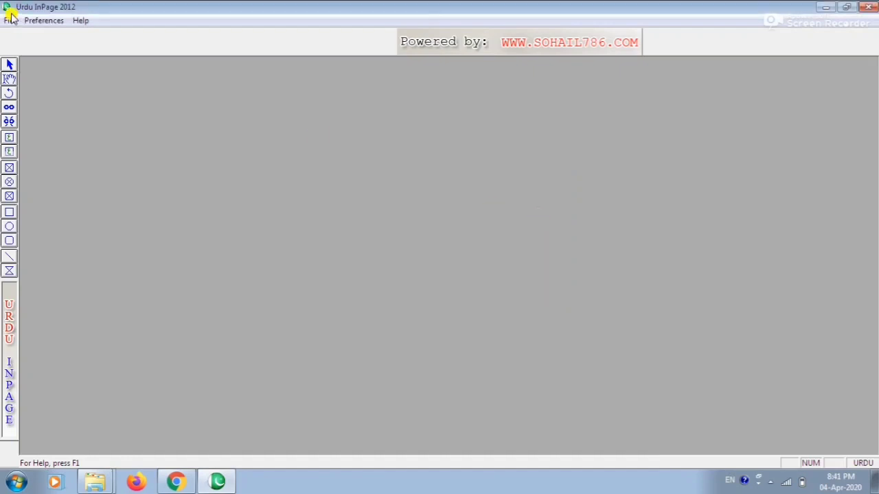
# Set the keyboard layout to Aftab in the keyboard preferences.
pyautogui.click(43, 21)
pyautogui.click(62, 78)
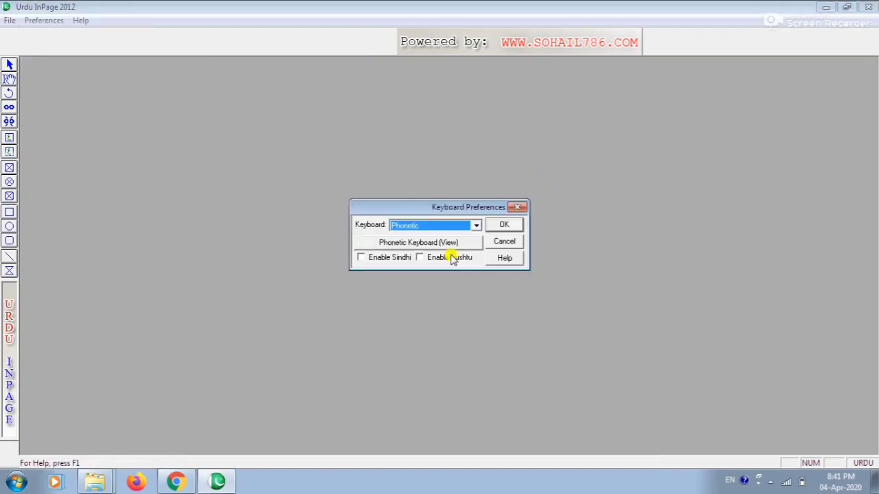
pyautogui.click(473, 226)
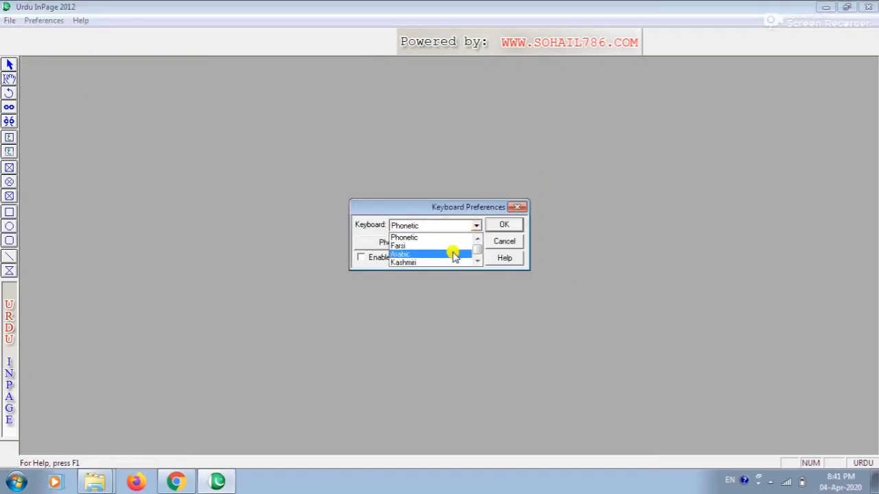
pyautogui.click(478, 261)
pyautogui.click(478, 261)
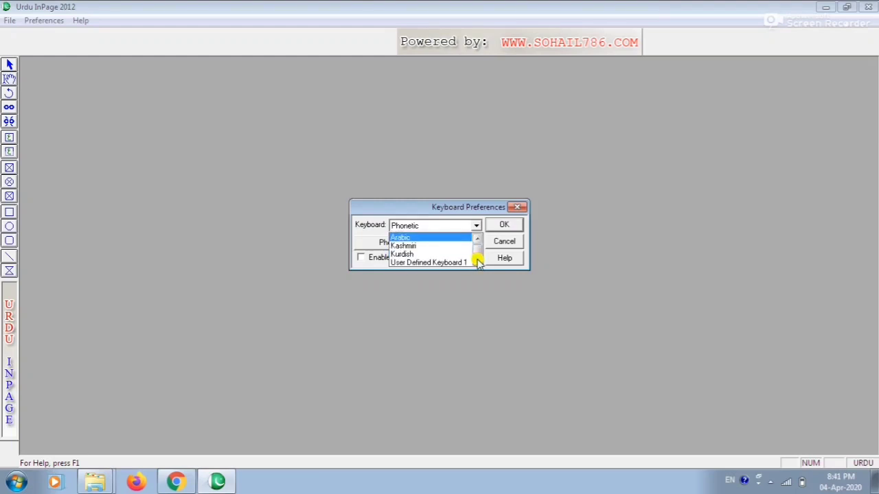
pyautogui.click(477, 261)
pyautogui.click(477, 239)
pyautogui.click(477, 239)
pyautogui.click(477, 239)
pyautogui.click(477, 238)
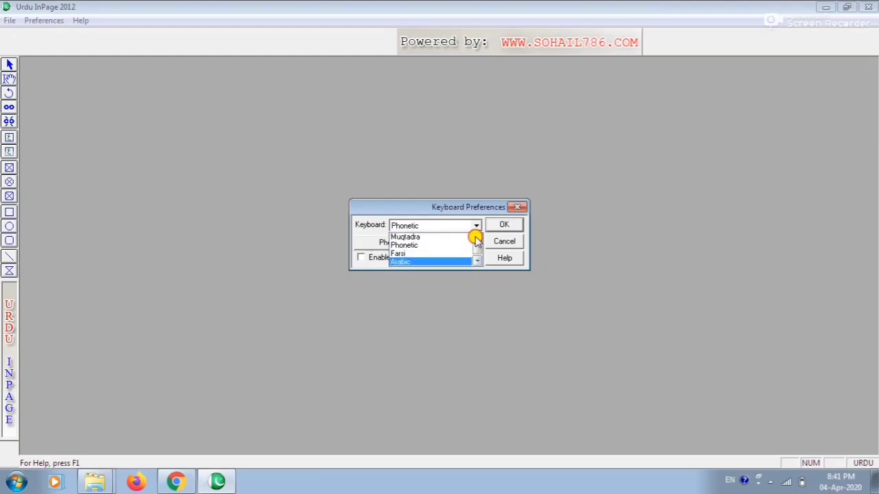
pyautogui.click(477, 239)
pyautogui.click(477, 239)
pyautogui.click(440, 246)
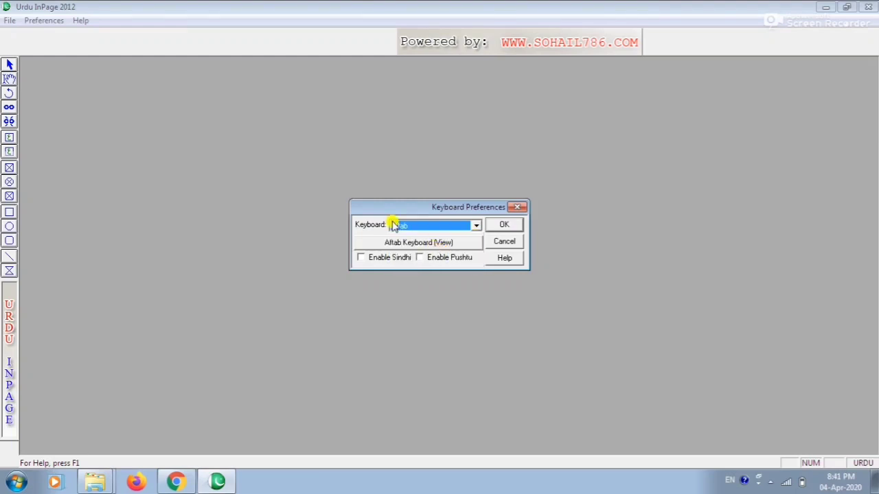
pyautogui.click(506, 226)
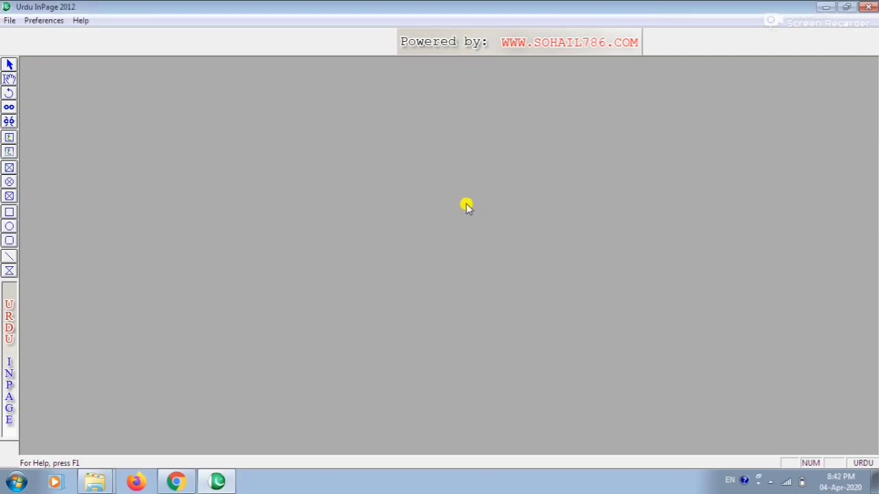
# Create a new one-page Letter 8.5x11" portrait document with right-to-left direction and the default margins.
pyautogui.click(3, 13)
pyautogui.click(155, 137)
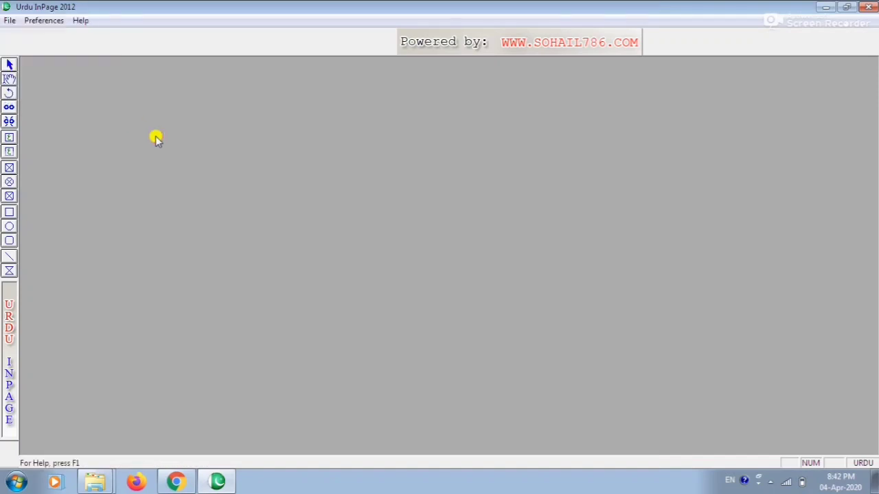
pyautogui.click(9, 21)
pyautogui.click(24, 39)
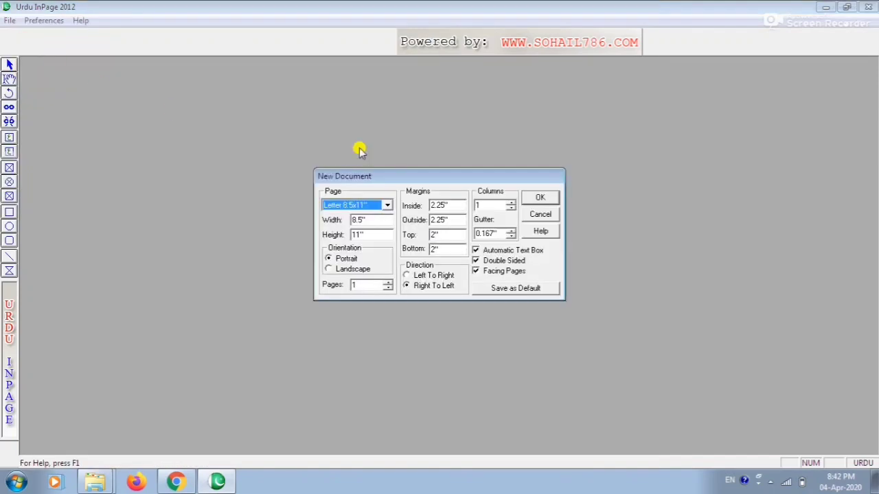
pyautogui.click(537, 196)
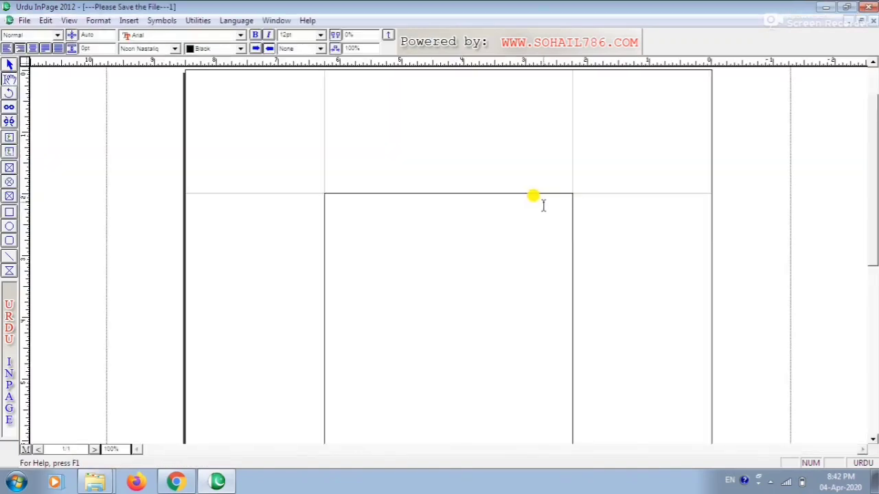
# Set the font size to 50 pt and enter the letters س and ش in the page's text box.
pyautogui.press('F6')
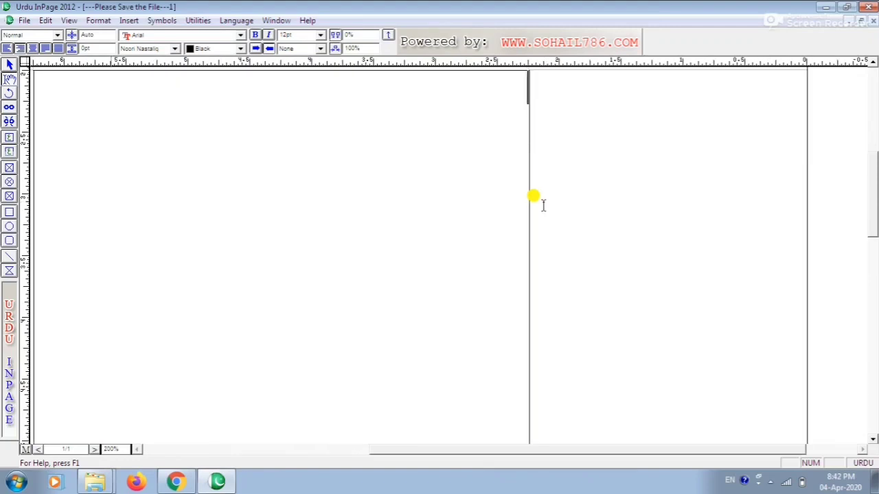
pyautogui.click(288, 34)
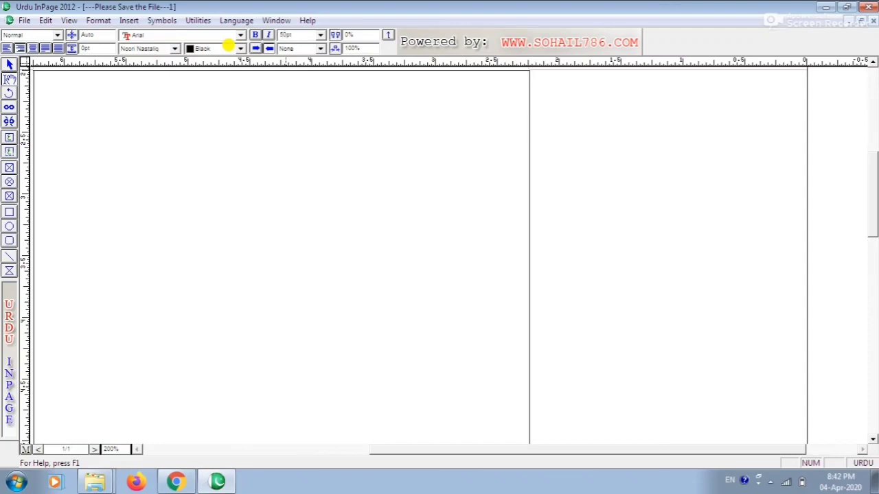
pyautogui.write('ش')
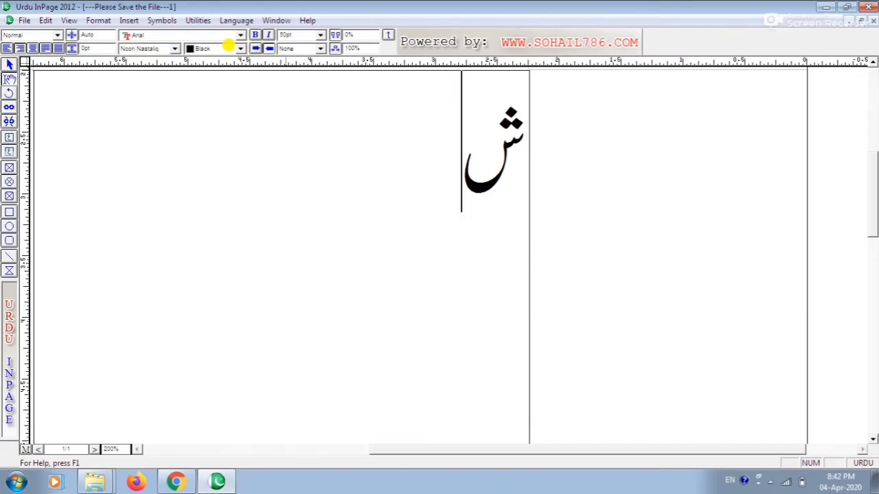
pyautogui.press('BackSpace')
pyautogui.write('س')
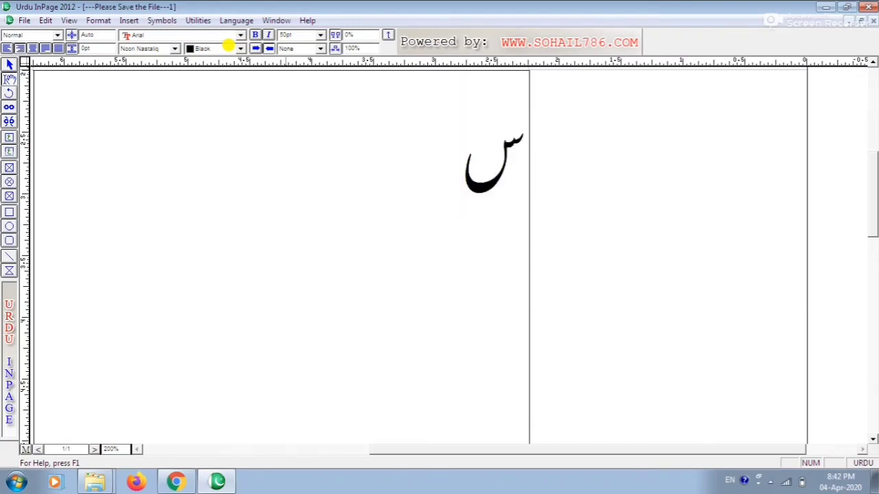
pyautogui.write('ش')
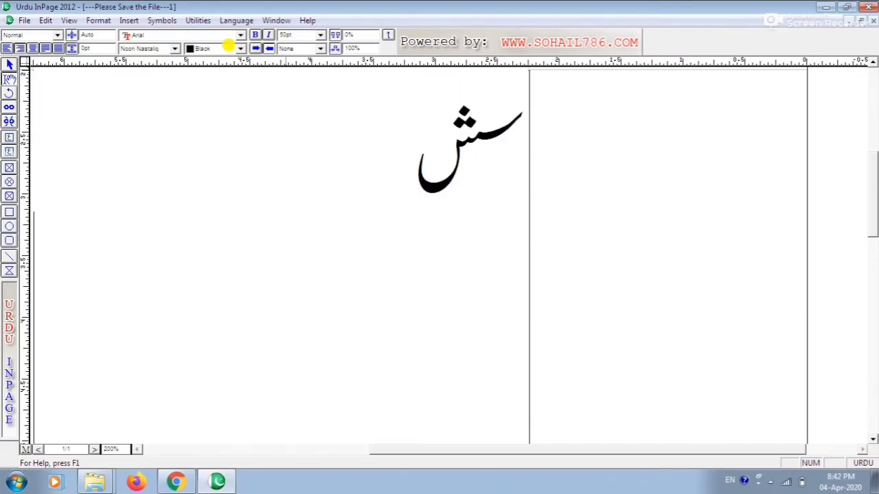
# Separate س and ش with a space and continue the line with the spaced letters د ف گ ں س ق.
pyautogui.press('BackSpace')
pyautogui.write('ش ')
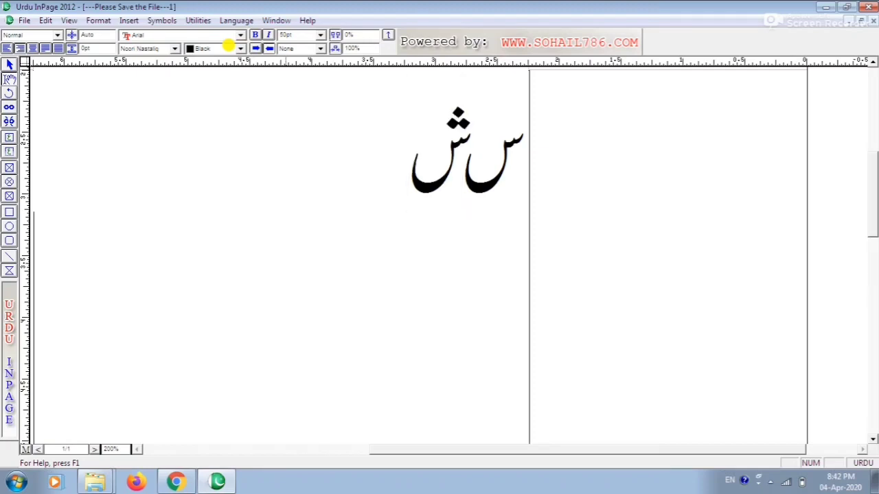
pyautogui.write('د ')
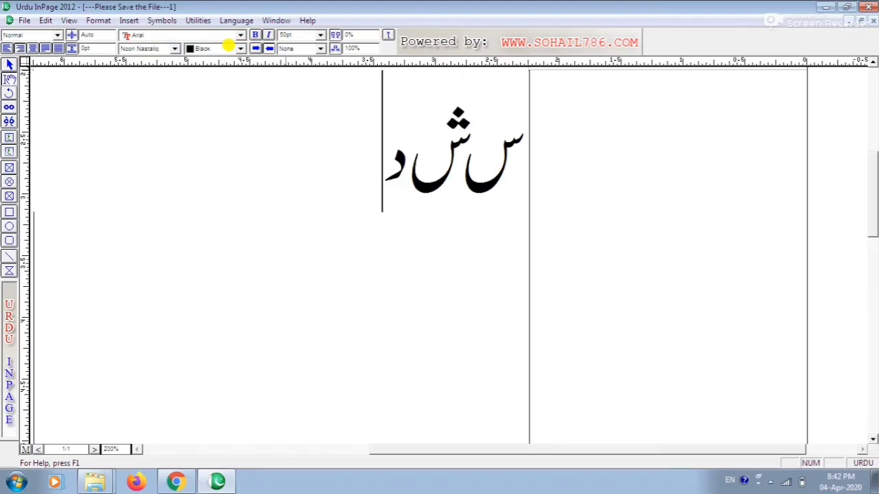
pyautogui.write('ف ')
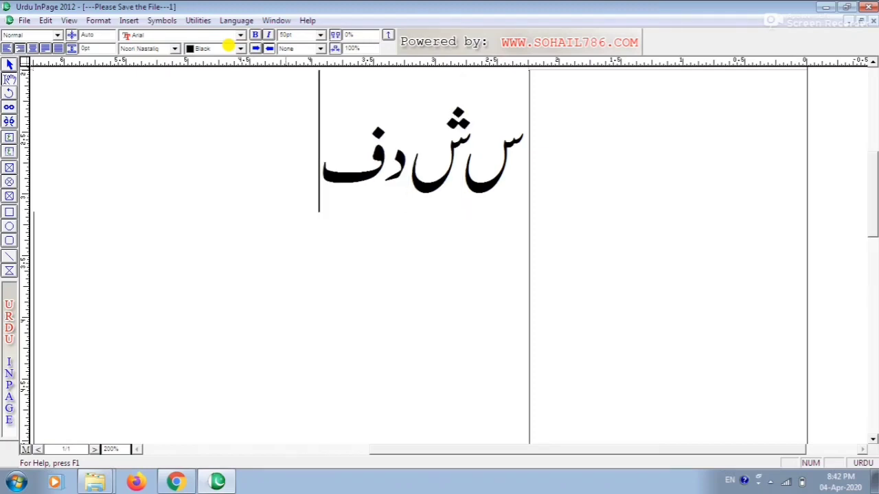
pyautogui.write('گ ں')
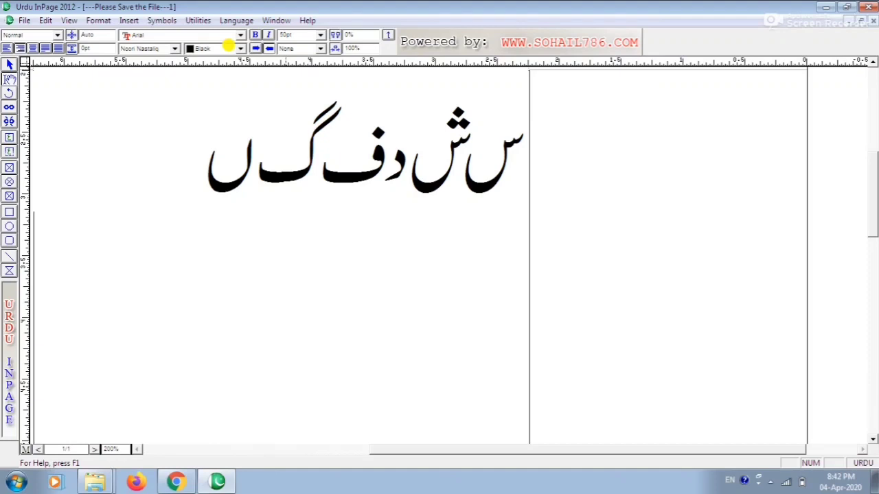
pyautogui.write('س ق ')
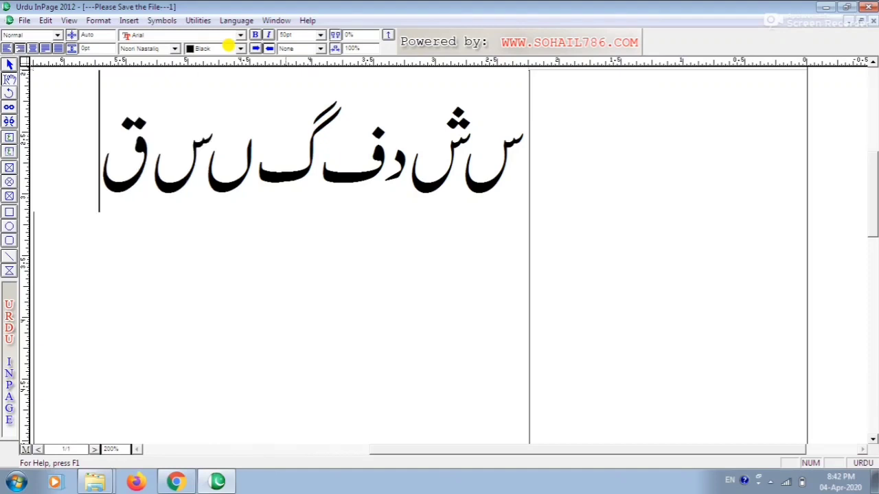
# End the first line with چ and enter the letters ع and ت on a new line.
pyautogui.write('چ')
pyautogui.press('Return')
pyautogui.write('ع')
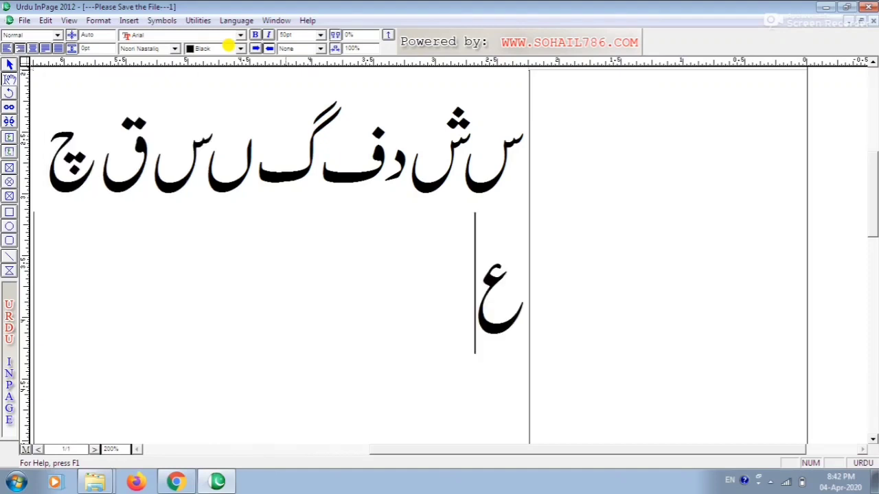
pyautogui.write(' ت')
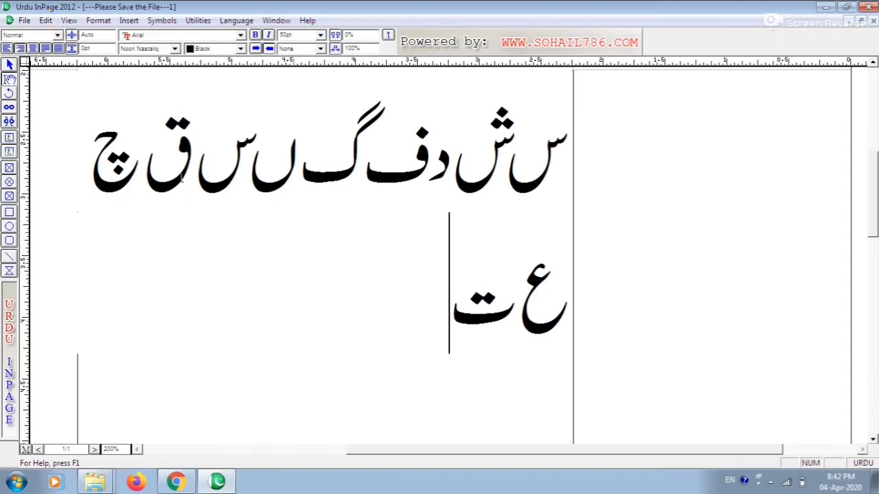
# Set the keyboard layout to Phonetic in the keyboard preferences.
pyautogui.click(45, 20)
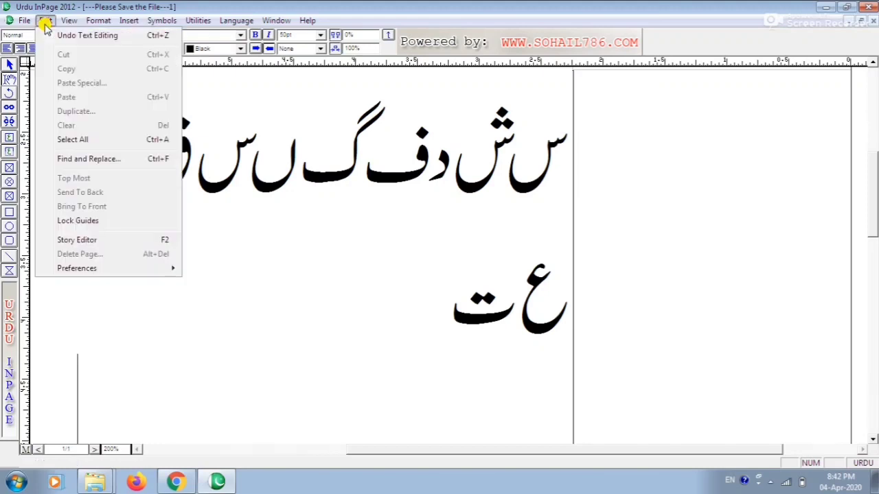
pyautogui.moveTo(86, 269)
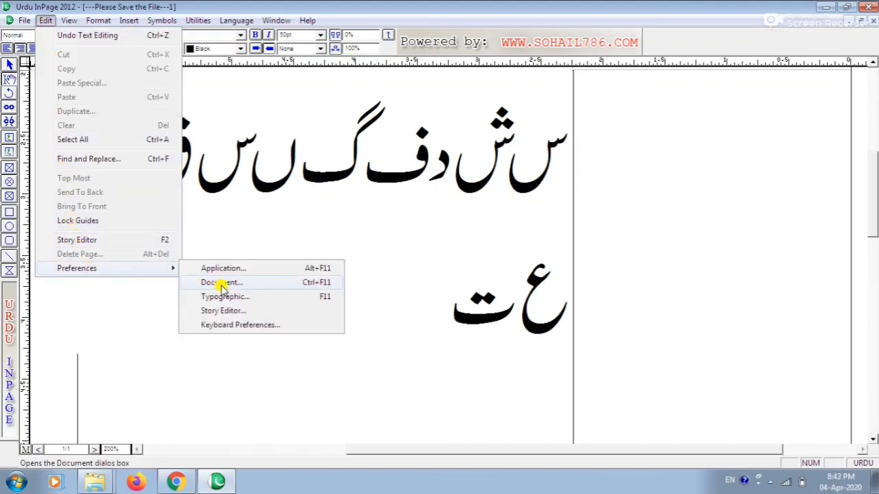
pyautogui.click(251, 327)
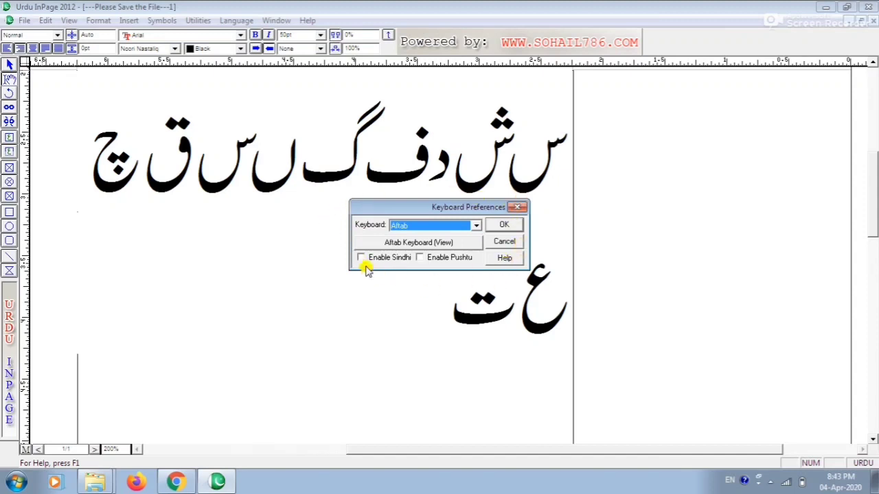
pyautogui.click(475, 227)
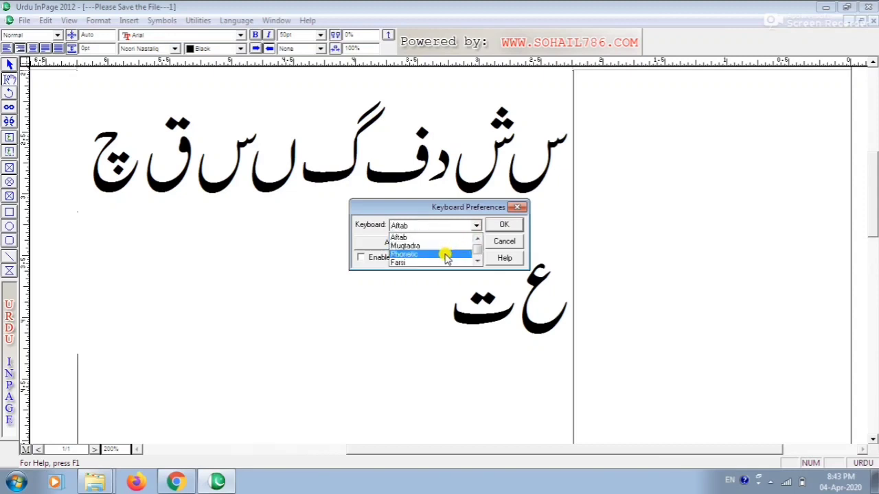
pyautogui.click(446, 256)
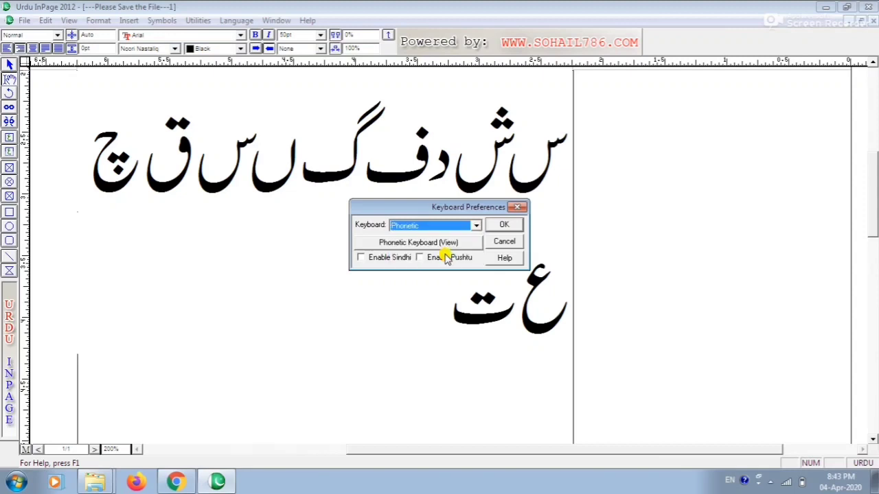
pyautogui.click(503, 226)
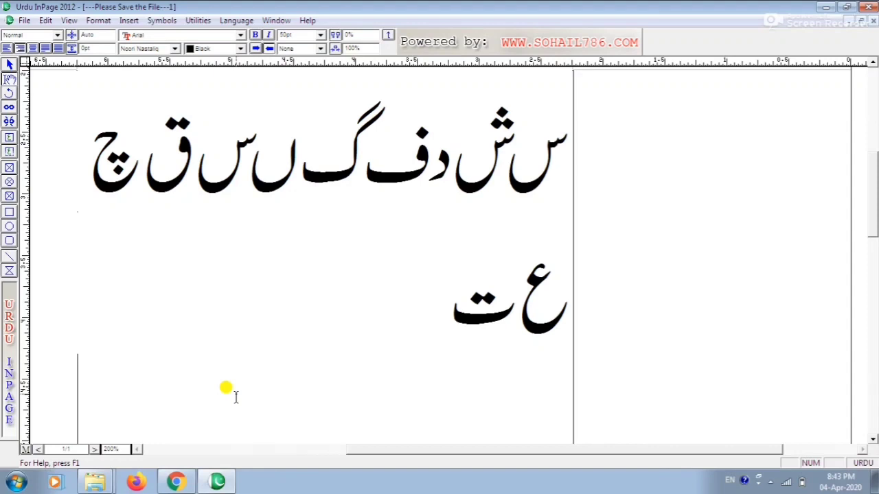
# Continue the second line with the spaced letters ا ب ت ٹ ث to try out the Phonetic layout.
pyautogui.write('ا ب ')
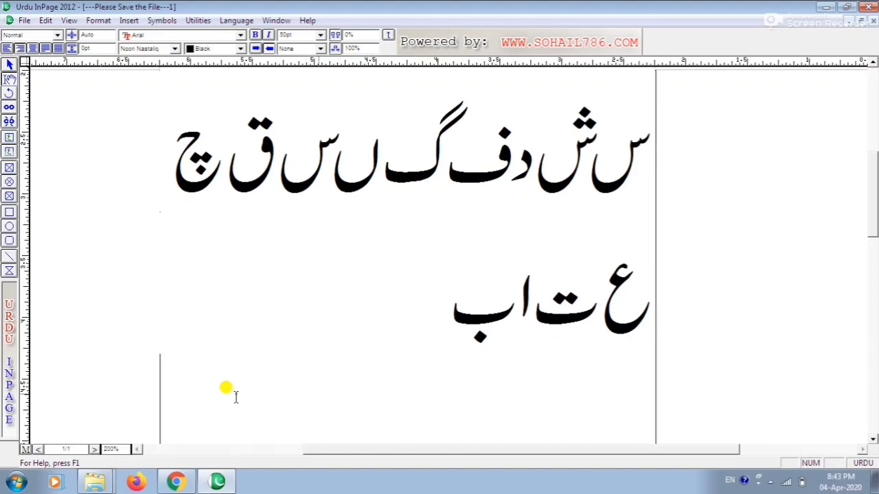
pyautogui.write('ت ')
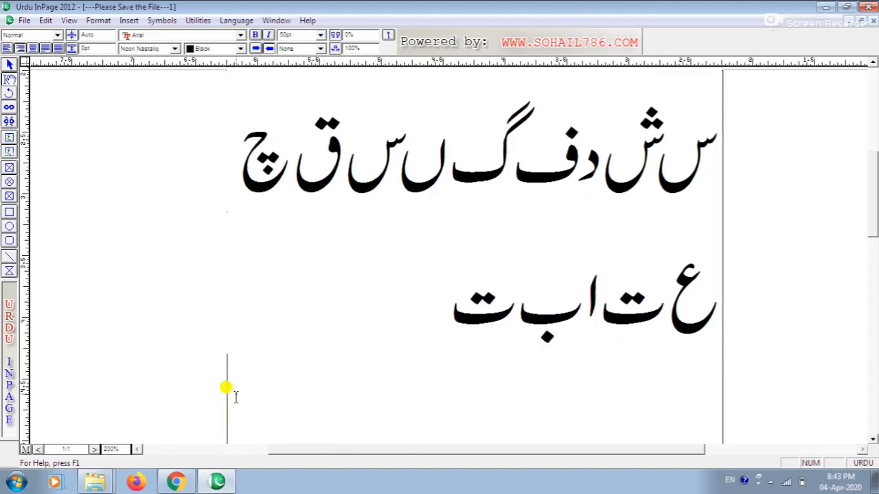
pyautogui.write('ٹ ')
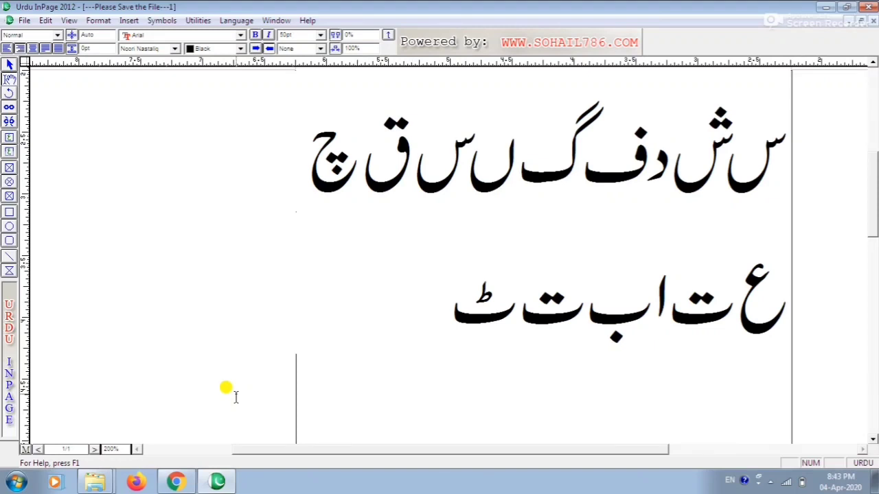
pyautogui.write('ث')
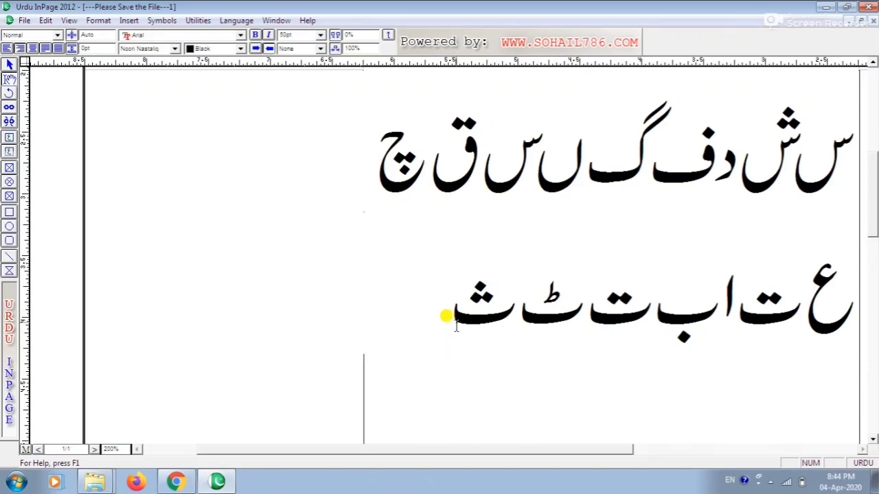
pyautogui.moveTo(850, 150); pyautogui.dragTo(467, 277)
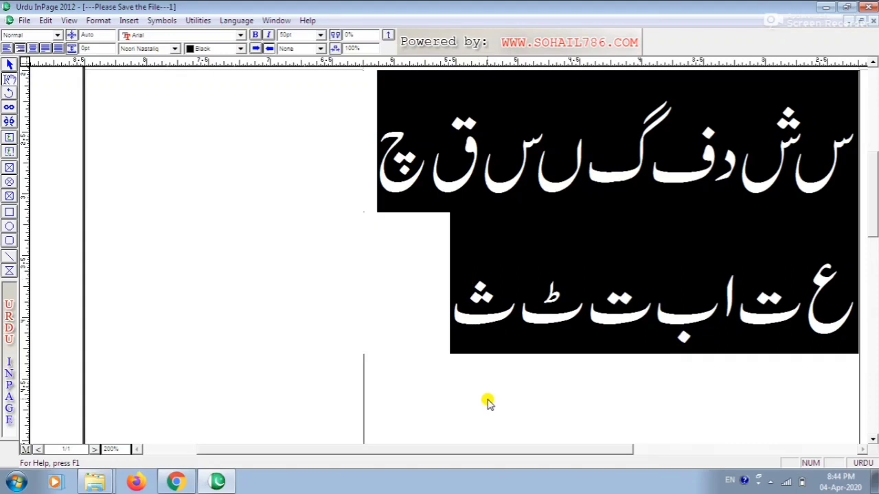
pyautogui.click(516, 394)
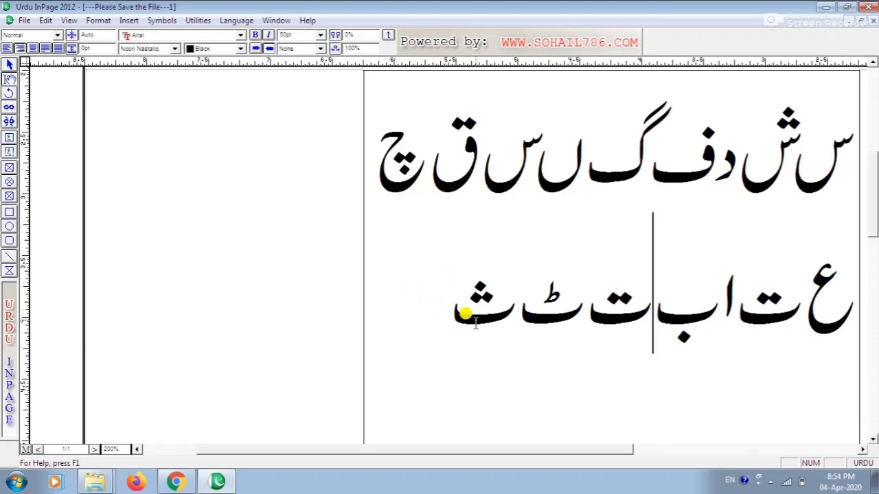
# Insert blank lines above the first line of letters.
pyautogui.click(838, 156)
pyautogui.press('Return')
pyautogui.press('Return')
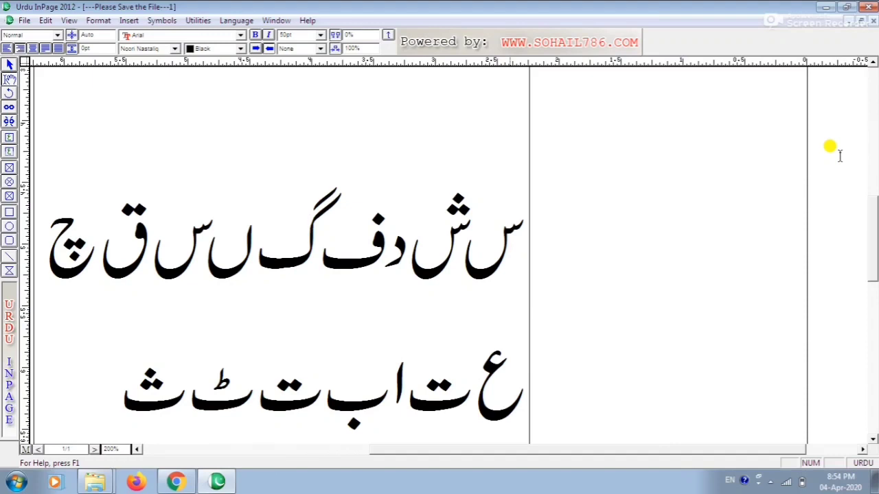
pyautogui.press('Return')
pyautogui.press('Return')
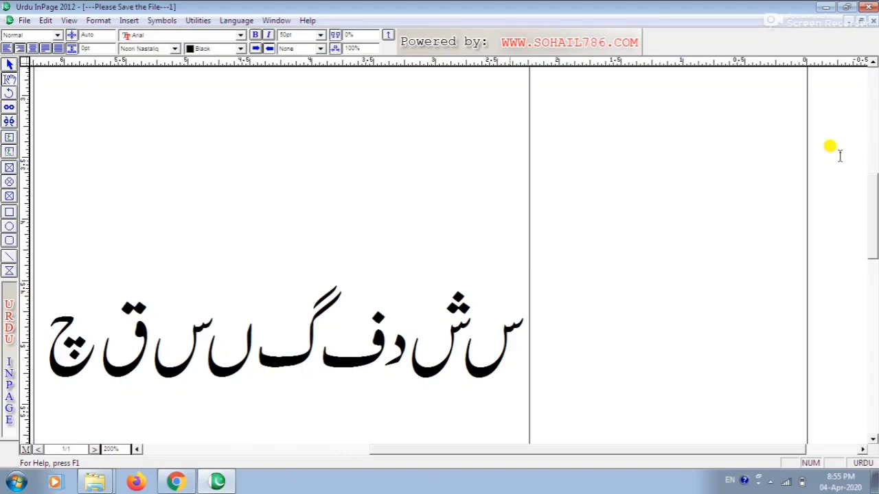
# Enter the words جامعہ ملیہ اسلامیہ on the blank line directly above the letters.
pyautogui.write('ja')
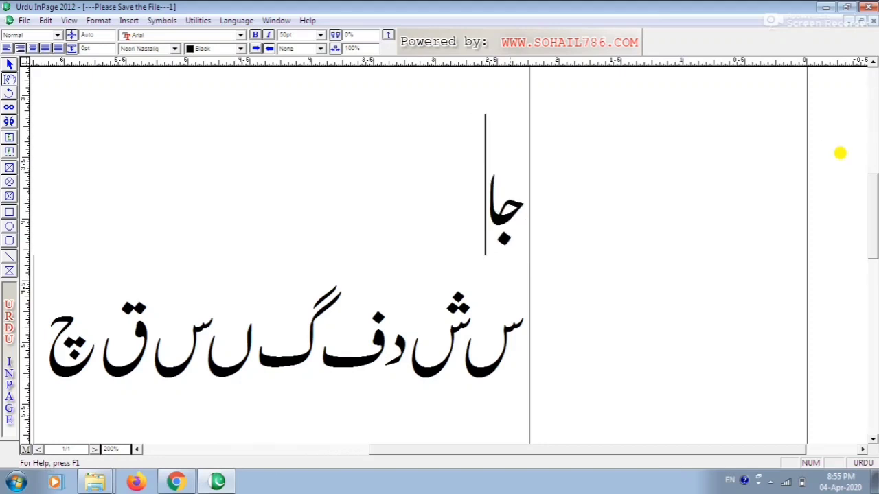
pyautogui.write('meh')
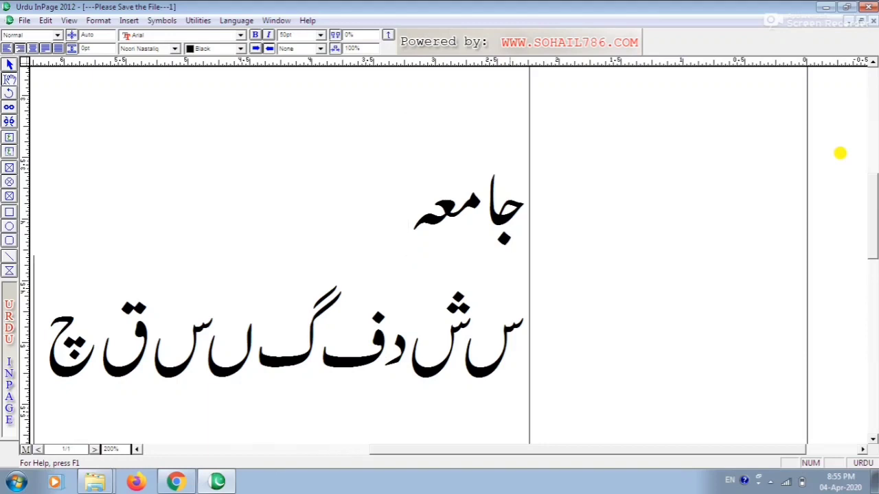
pyautogui.write('ملیہ')
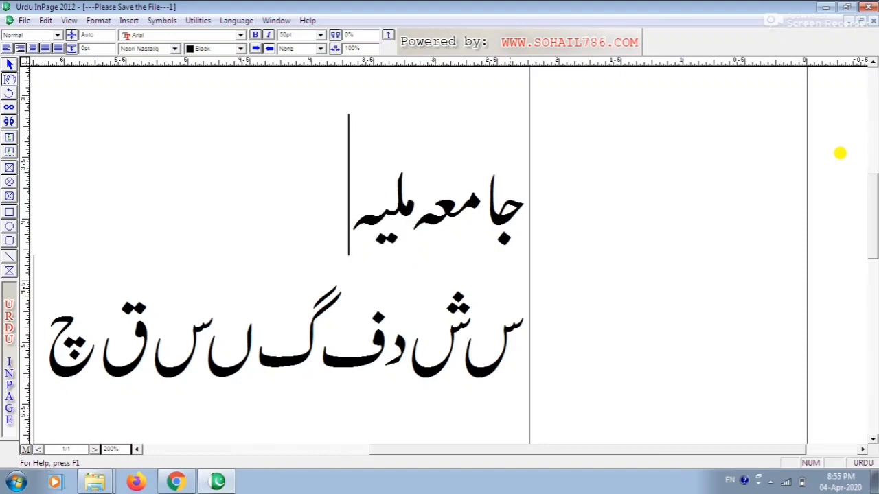
pyautogui.write(' اس')
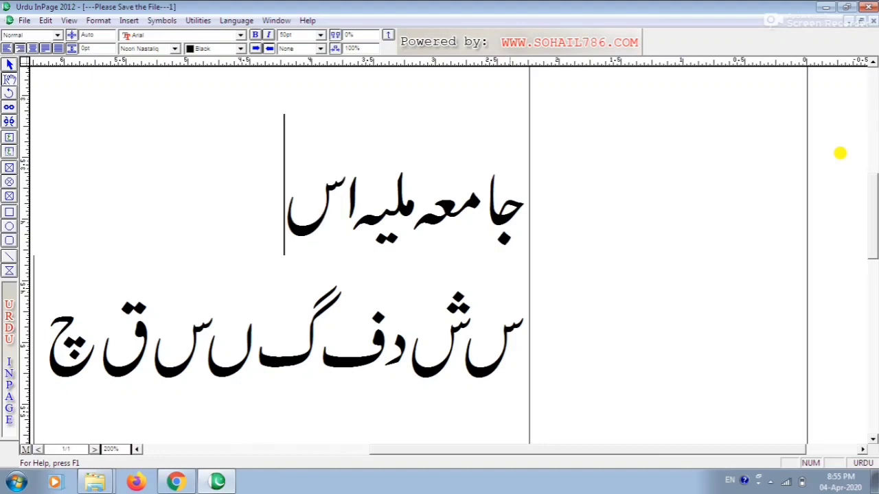
pyautogui.write('لامیہ')
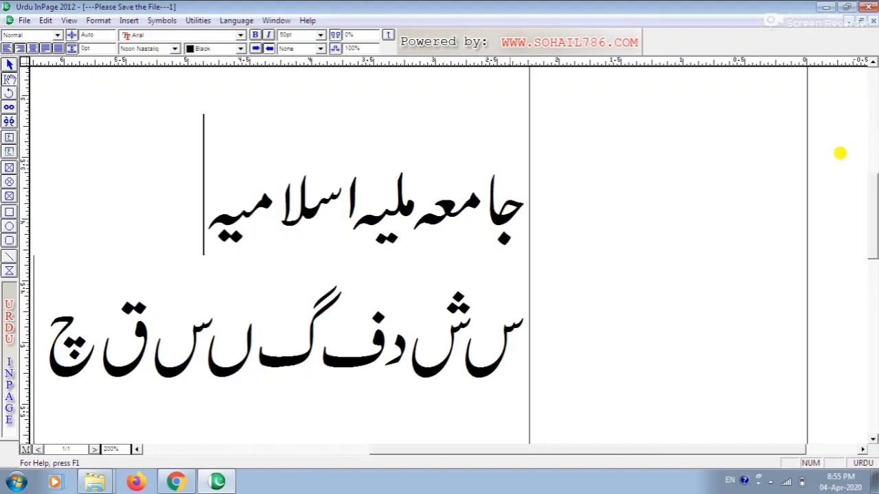
# Try an extra space between جامعہ and ملیہ, and remove it again.
pyautogui.press('Right')
pyautogui.press('Right')
pyautogui.press('Right')
pyautogui.press('Right')
pyautogui.press('Right')
pyautogui.press('Right')
pyautogui.press('Right')
pyautogui.press('Right')
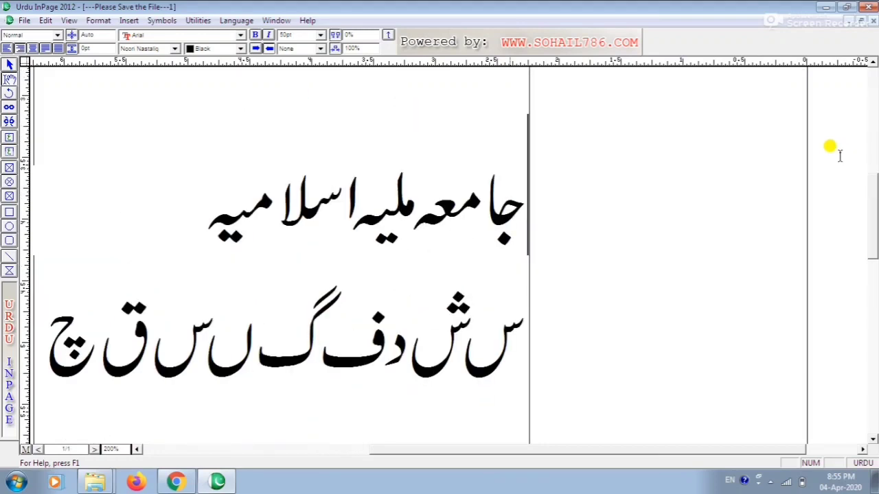
pyautogui.press('Left')
pyautogui.press('Left')
pyautogui.press('Left')
pyautogui.press('Left')
pyautogui.press('Left')
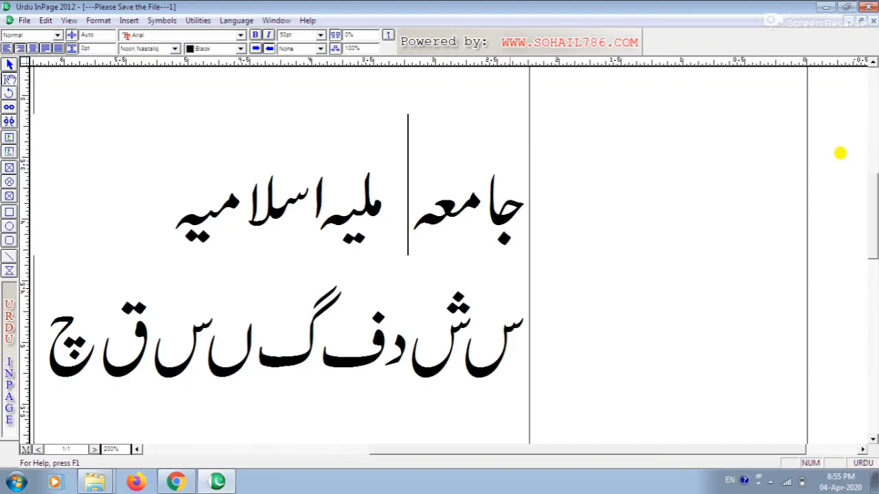
pyautogui.press('BackSpace')
pyautogui.press('Delete')
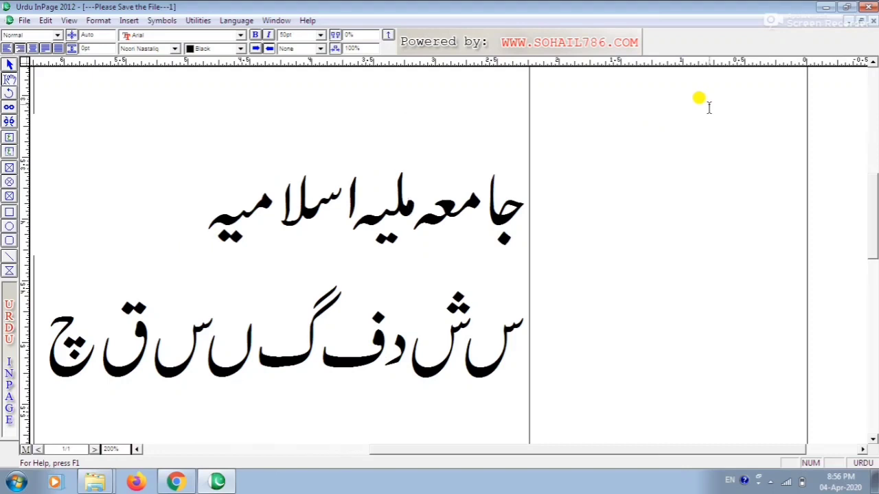
# Select the whole جامعہ ملیہ اسلامیہ line and gradually reduce its font size to 33 pt.
pyautogui.click(522, 214)
pyautogui.moveTo(522, 214); pyautogui.dragTo(161, 221)
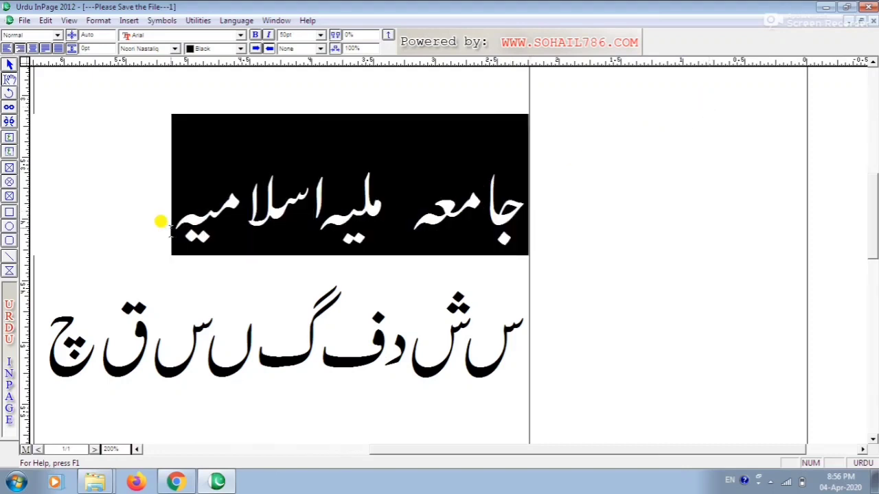
pyautogui.press('F7')
pyautogui.press('F7')
pyautogui.press('F7')
pyautogui.press('F7')
pyautogui.press('F7')
pyautogui.press('F7')
pyautogui.press('F7')
pyautogui.press('F7')
pyautogui.press('F7')
pyautogui.press('F7')
pyautogui.press('F7')
pyautogui.press('F7')
pyautogui.press('F7')
pyautogui.press('F7')
pyautogui.press('F7')
pyautogui.press('F7')
pyautogui.press('F7')
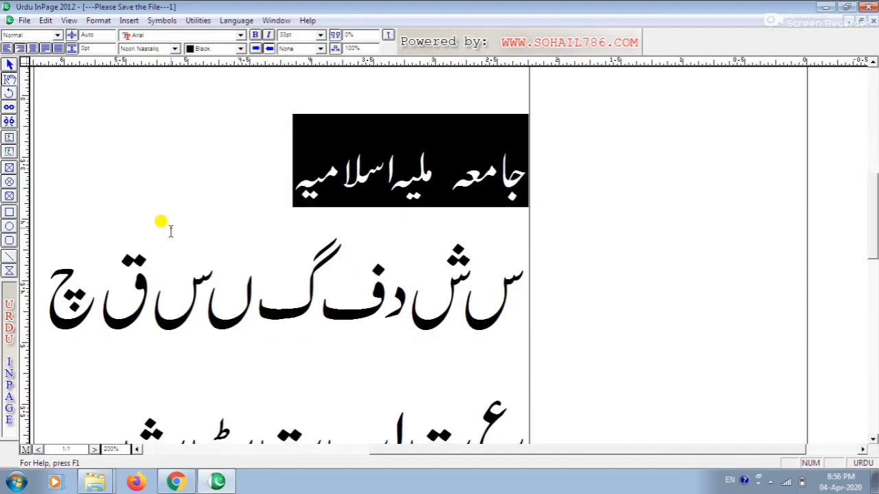
# Set the font size of the selected جامعہ ملیہ اسلامیہ line to 14 pt.
pyautogui.click(294, 34)
pyautogui.write('14')
pyautogui.press('Return')
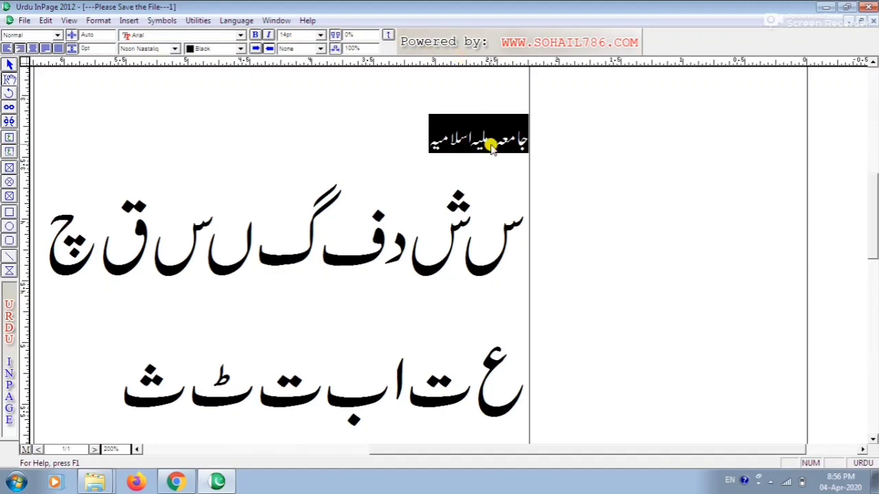
# Adjust the word spacing in the 14 pt line, placing an extra space after جامعہ and after ملیہ.
pyautogui.click(515, 167)
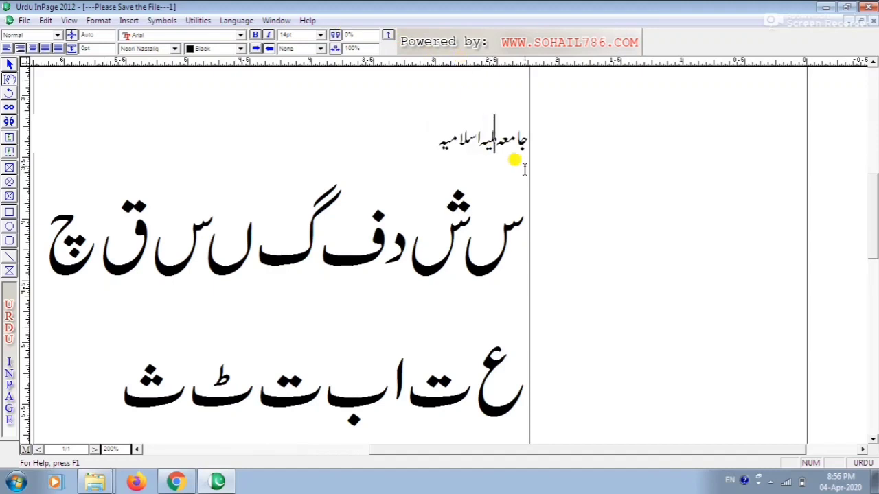
pyautogui.press('Left')
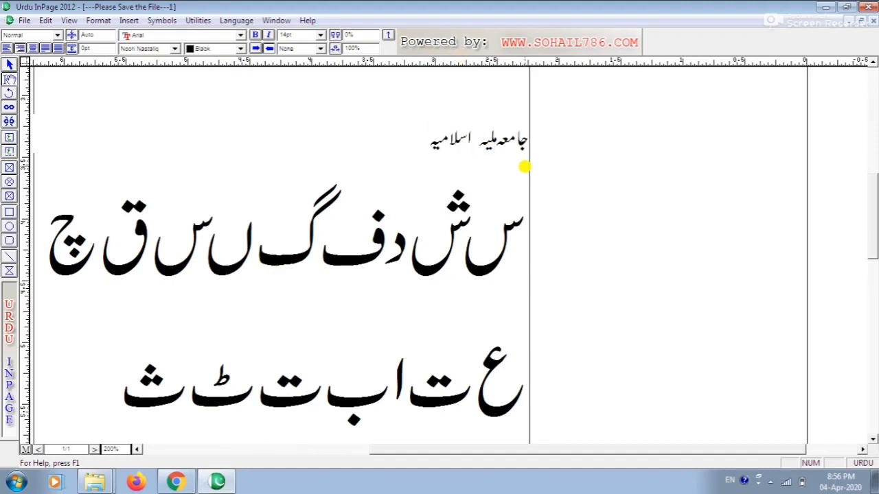
pyautogui.press('BackSpace')
pyautogui.press('Right')
pyautogui.press('Right')
pyautogui.press('Right')
pyautogui.press('Right')
pyautogui.press('Right')
pyautogui.press('Left')
pyautogui.press('Left')
pyautogui.press('Left')
pyautogui.press('Left')
pyautogui.press('Left')
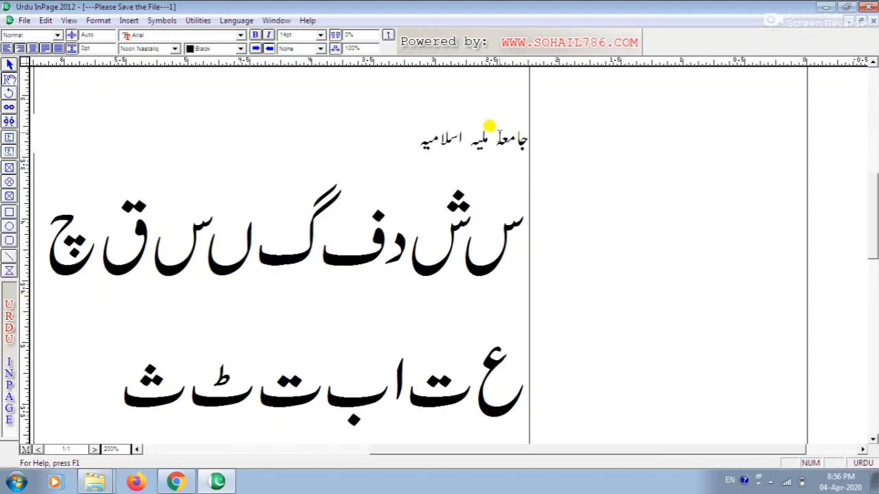
# Examine the spacing between جامعہ and ملیہ by highlighting the word جامعہ and the space following it.
pyautogui.moveTo(494, 134); pyautogui.dragTo(516, 134)
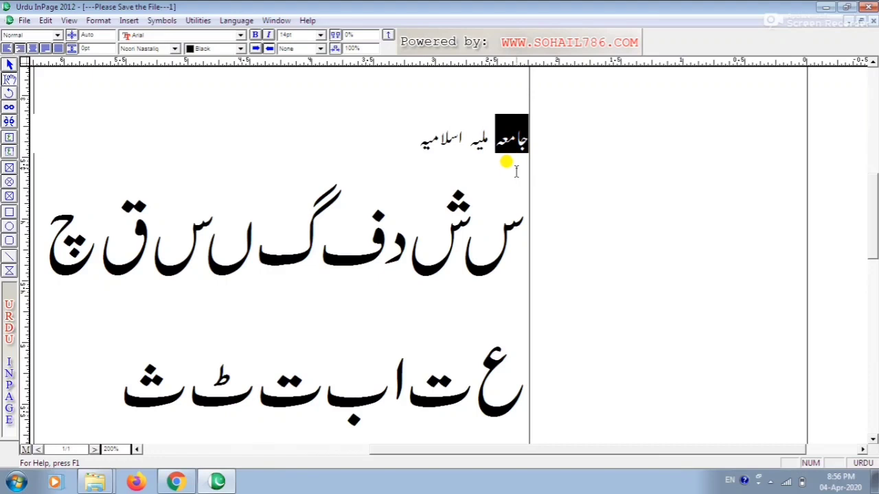
pyautogui.click(485, 139)
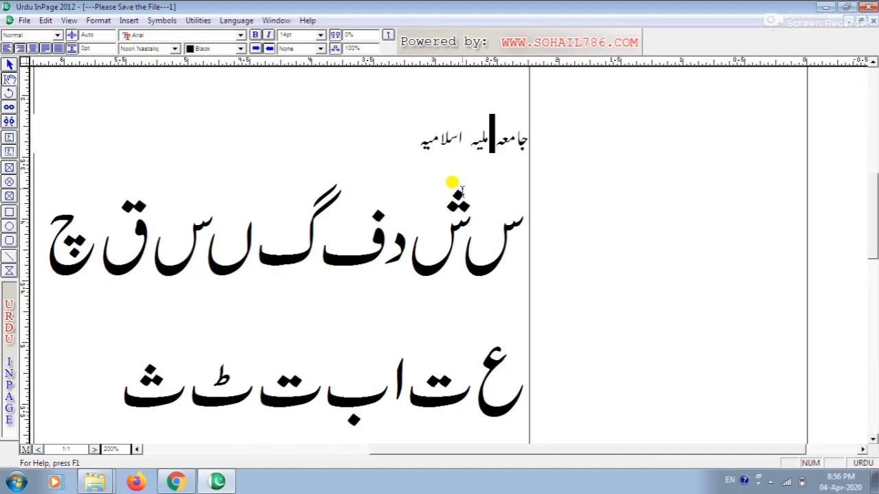
pyautogui.click(495, 145)
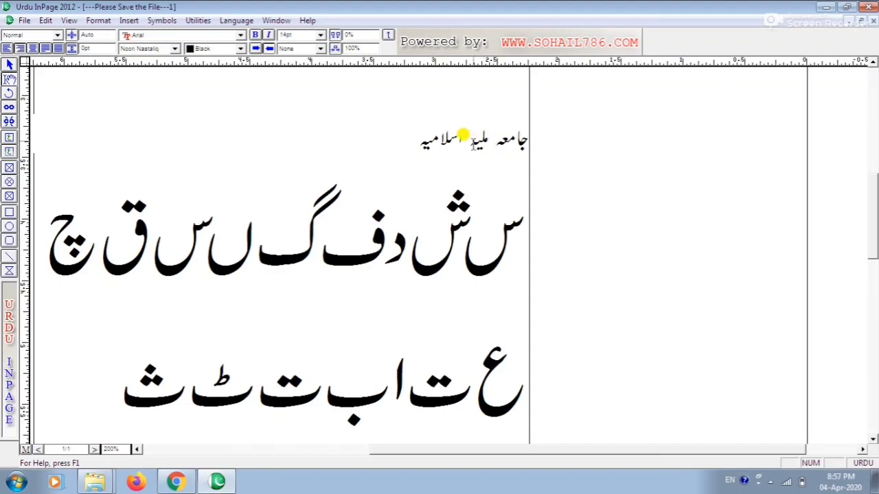
pyautogui.click(511, 91)
pyautogui.moveTo(511, 91); pyautogui.dragTo(227, 126)
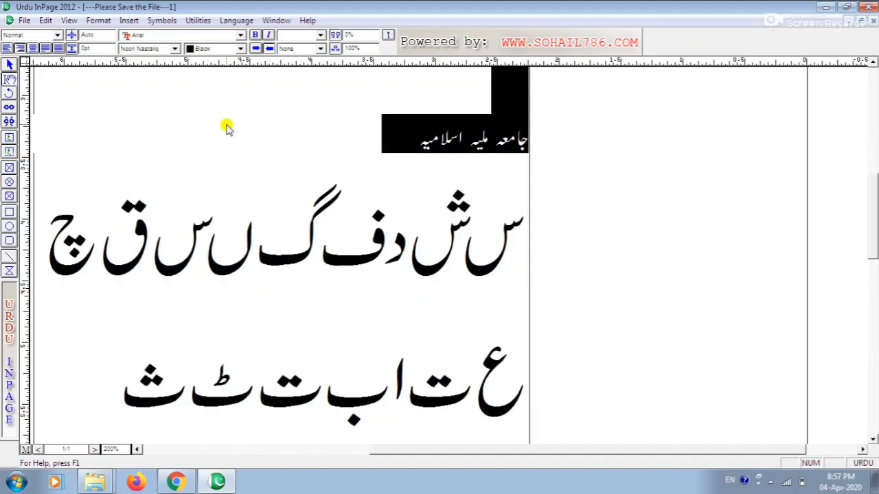
pyautogui.click(371, 129)
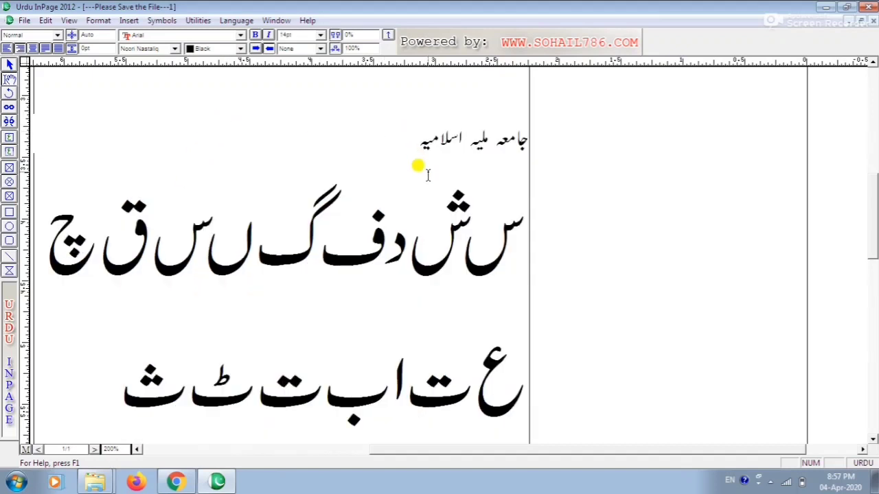
pyautogui.click(492, 172)
pyautogui.moveTo(510, 87); pyautogui.dragTo(211, 115)
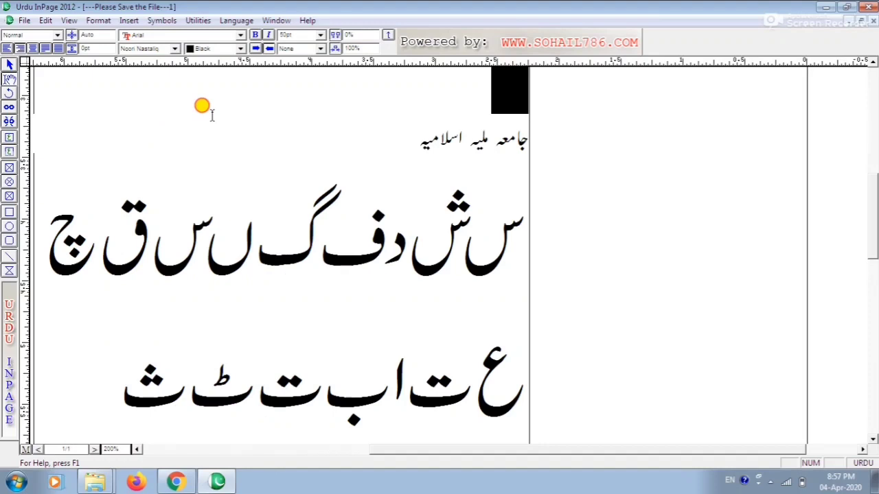
# Place the text cursor at the end of the جامعہ ملیہ اسلامیہ line.
pyautogui.click(283, 139)
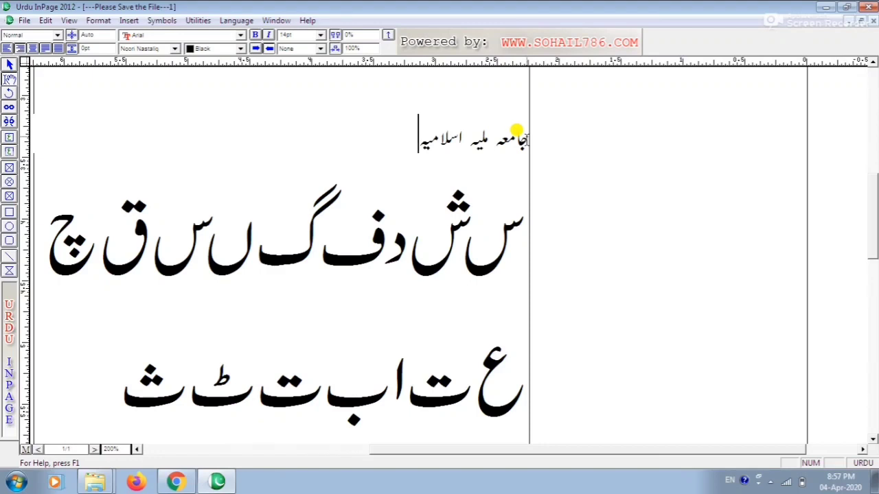
pyautogui.press('Up')
pyautogui.press('Down')
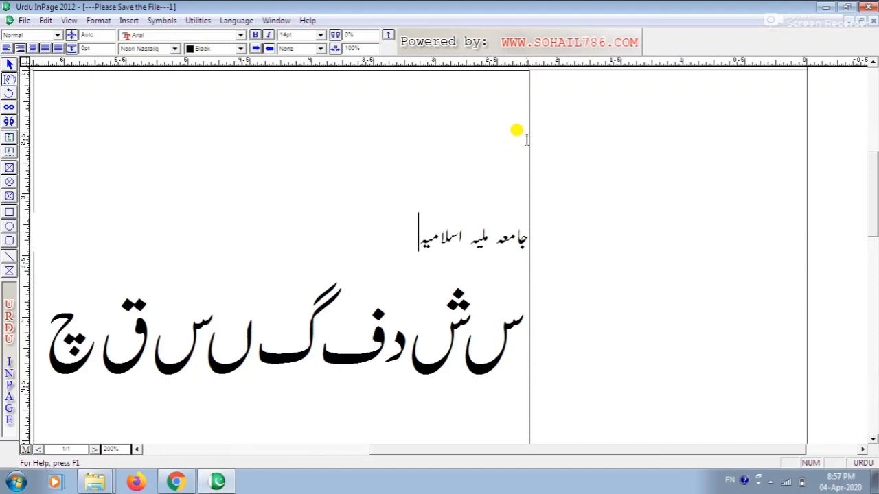